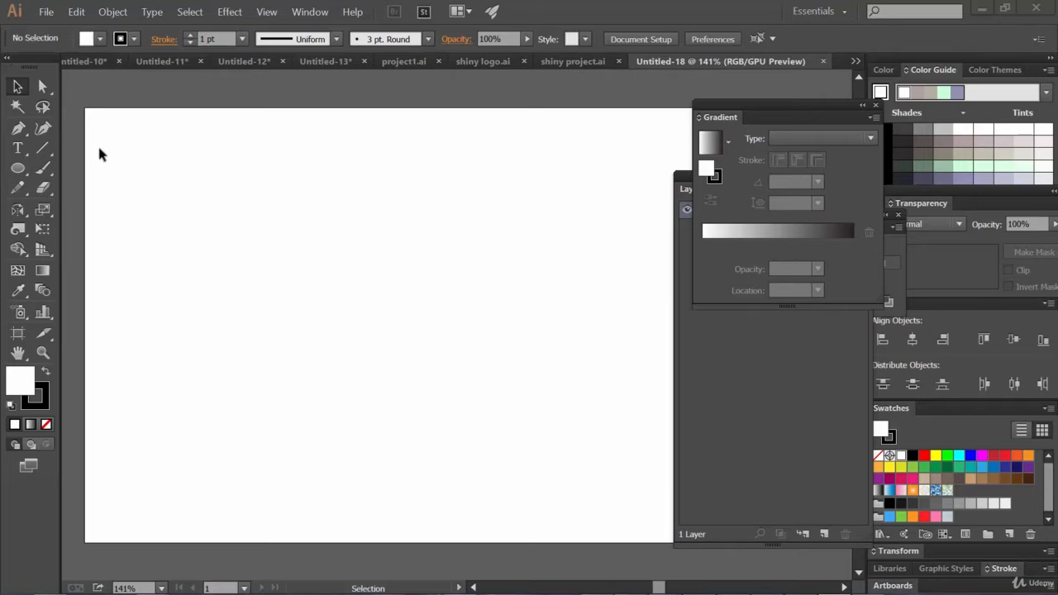
Draw a circle in the upper-left area of the artboard with the Ellipse tool.
click(17, 169)
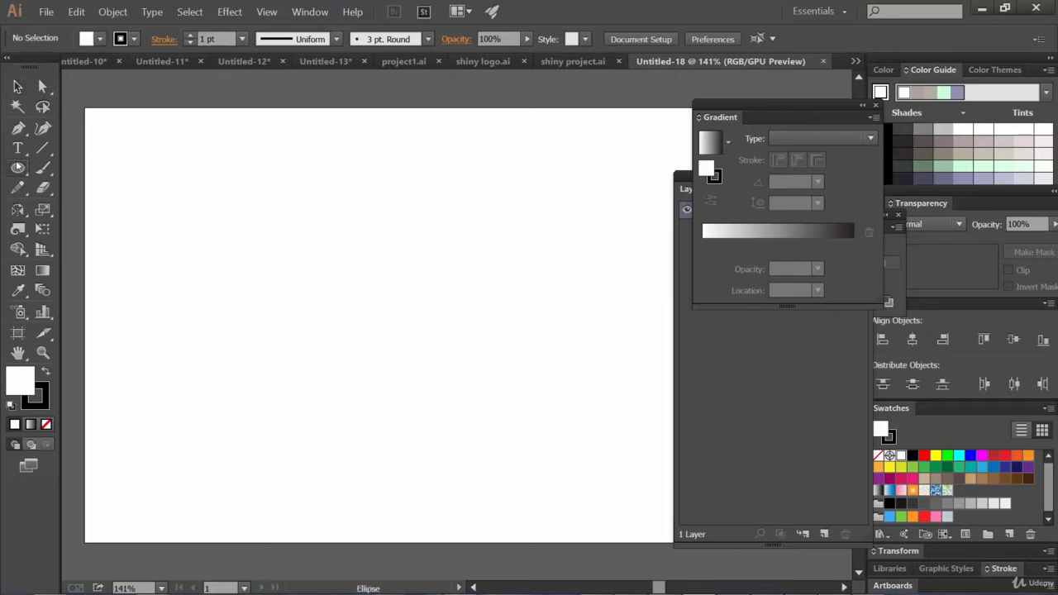
click(17, 172)
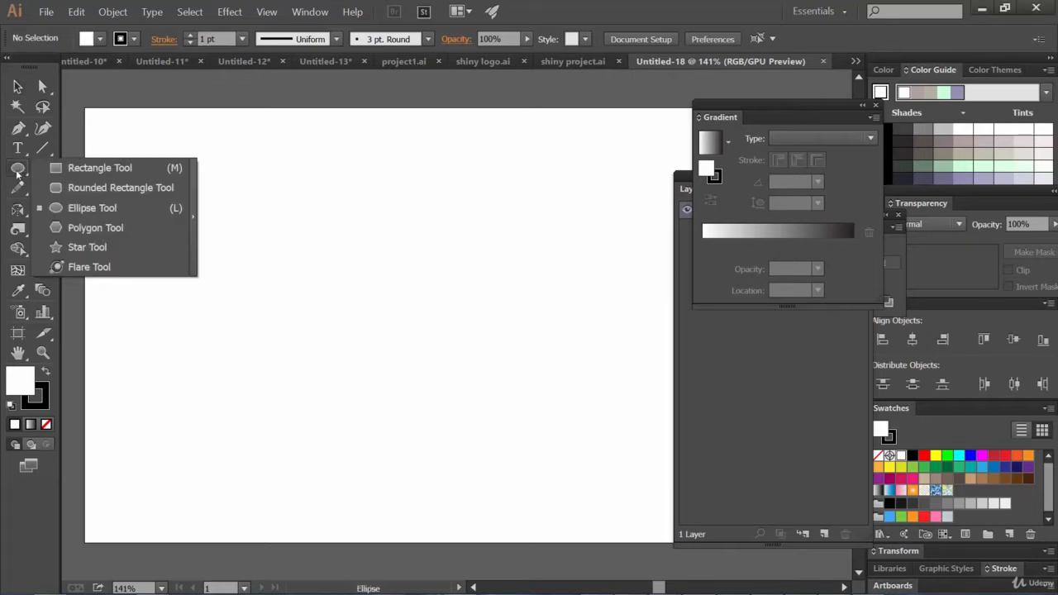
click(89, 209)
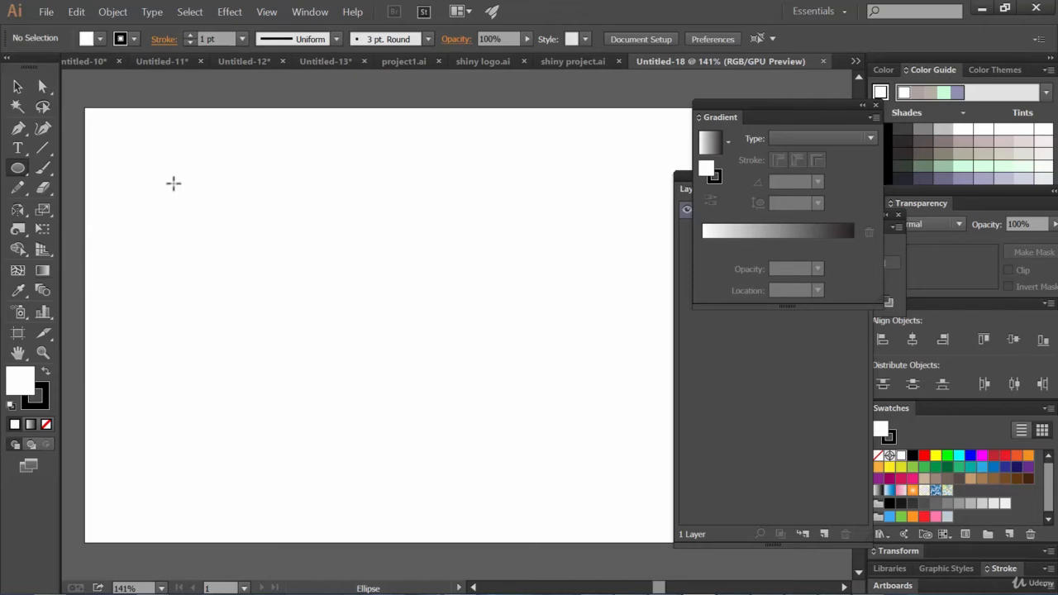
drag(174, 183, 258, 274)
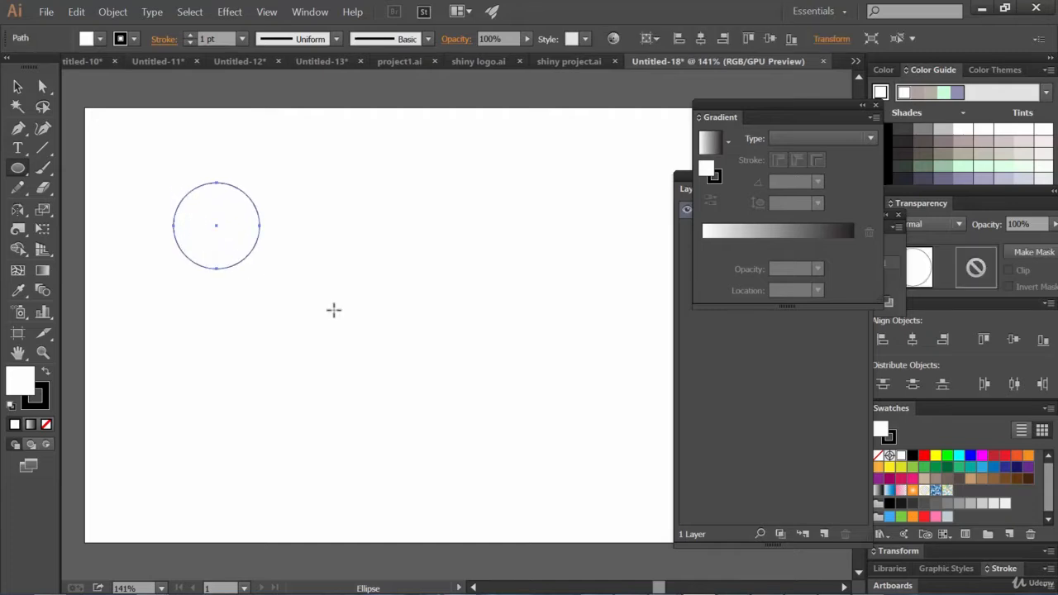
Fill the circle with a dark red swatch and move it slightly to the right on the artboard.
click(101, 39)
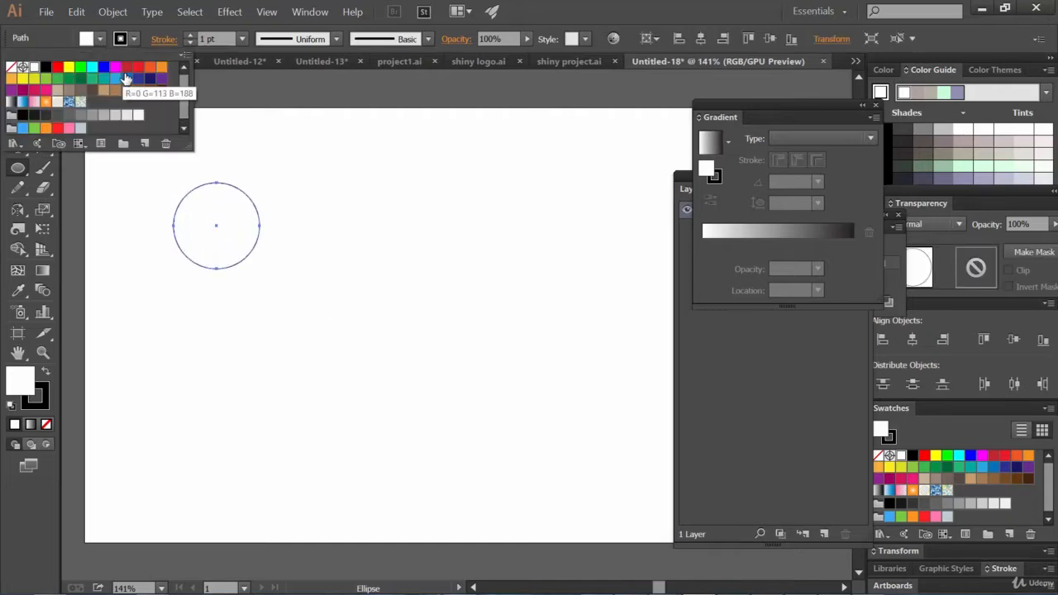
click(127, 66)
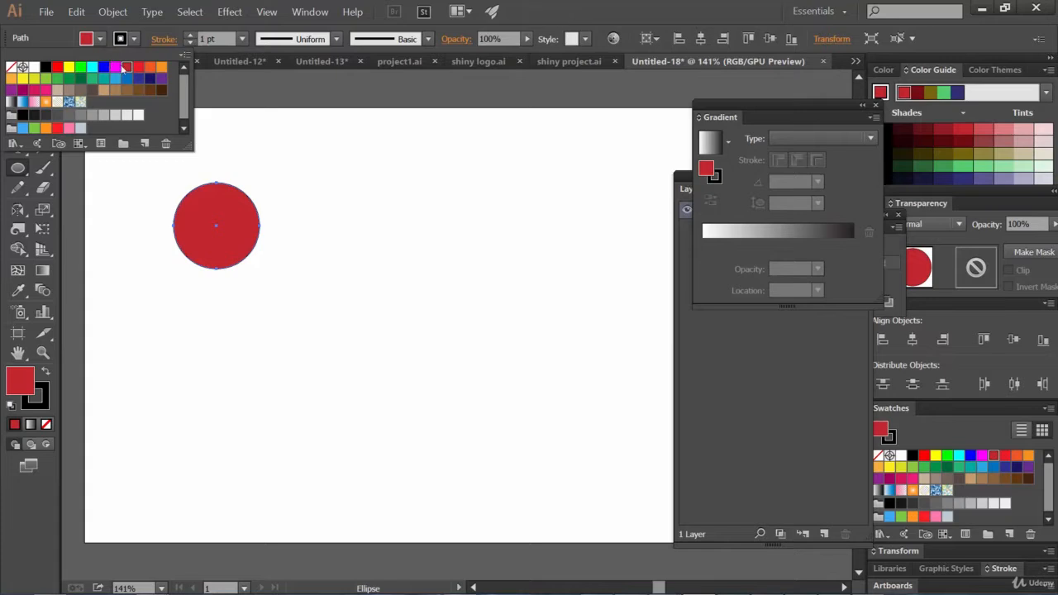
key(Escape)
click(20, 86)
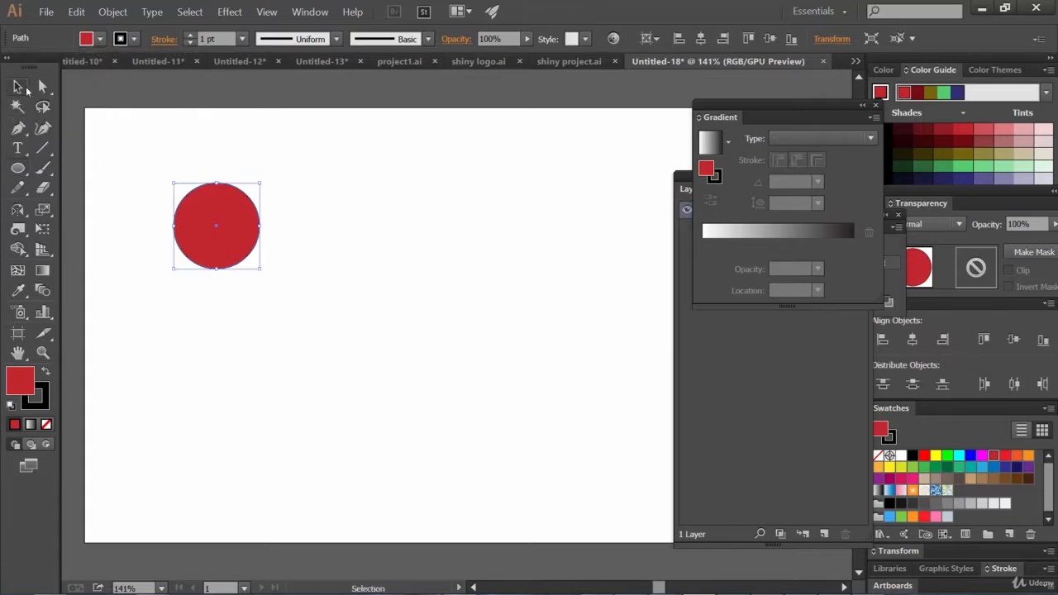
drag(224, 217, 284, 217)
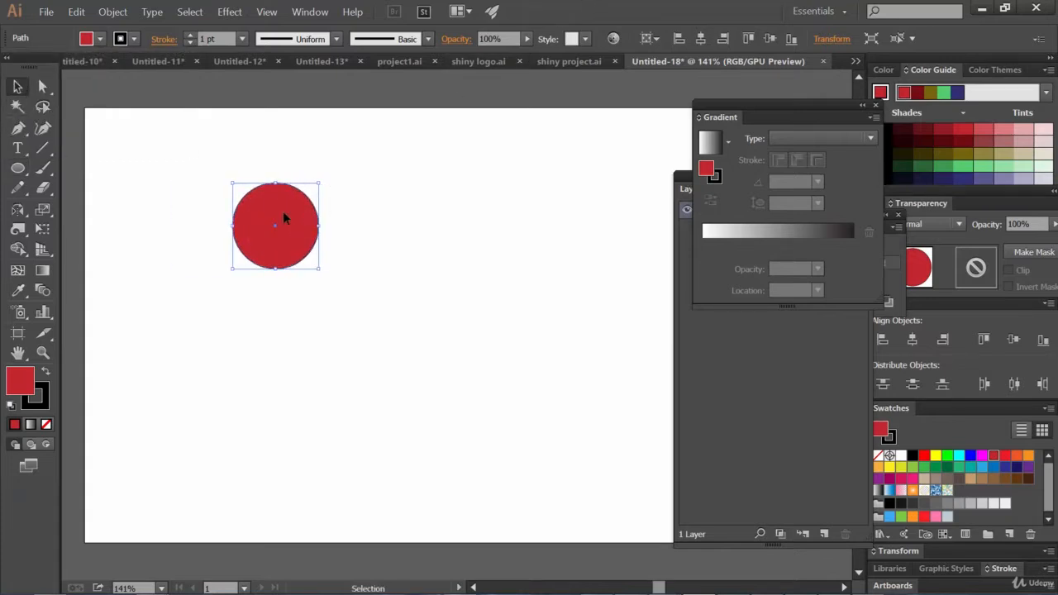
Apply a Pucker & Bloat effect with 101% bloat to the red circle to form four petals.
click(232, 12)
mouse_move(345, 137)
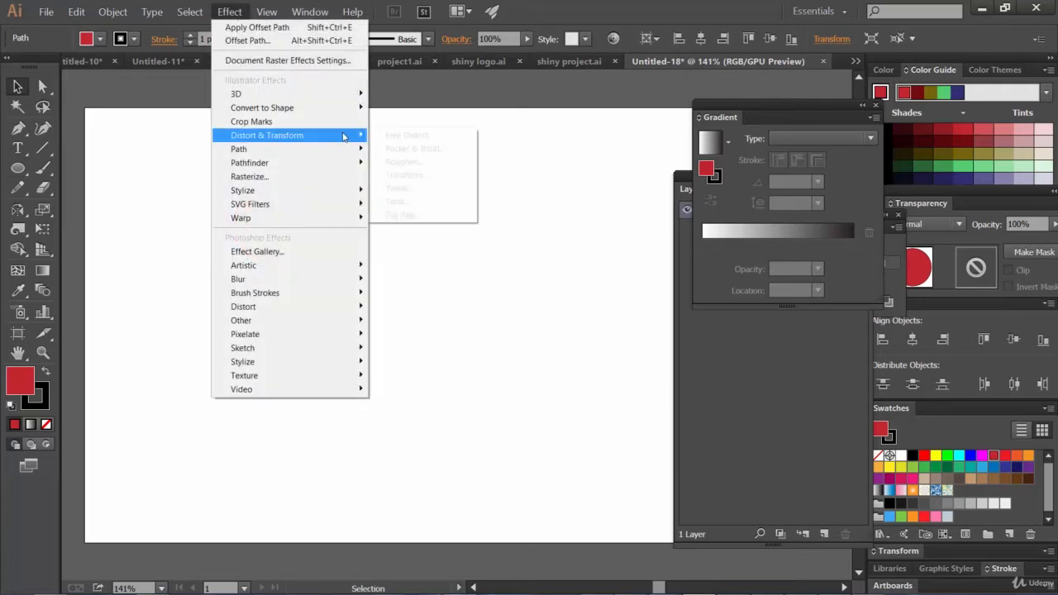
click(402, 149)
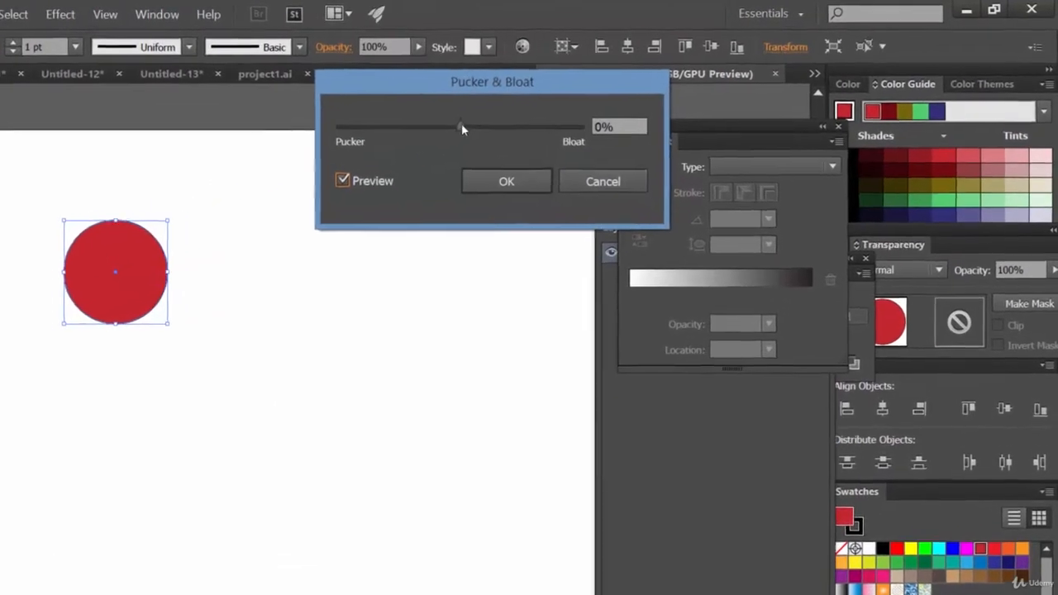
drag(527, 113, 566, 118)
drag(478, 133, 495, 133)
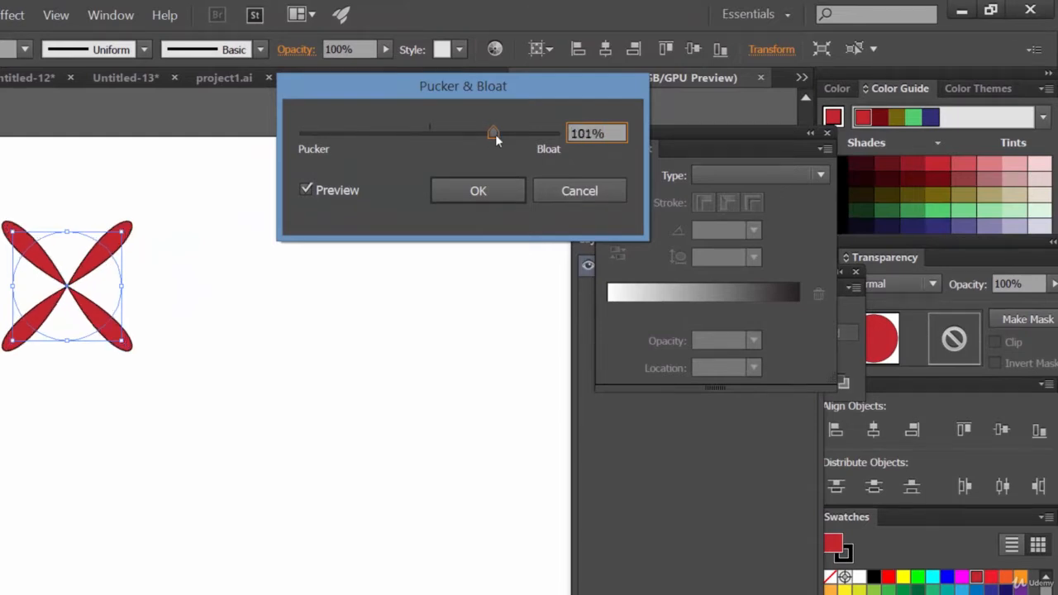
click(485, 192)
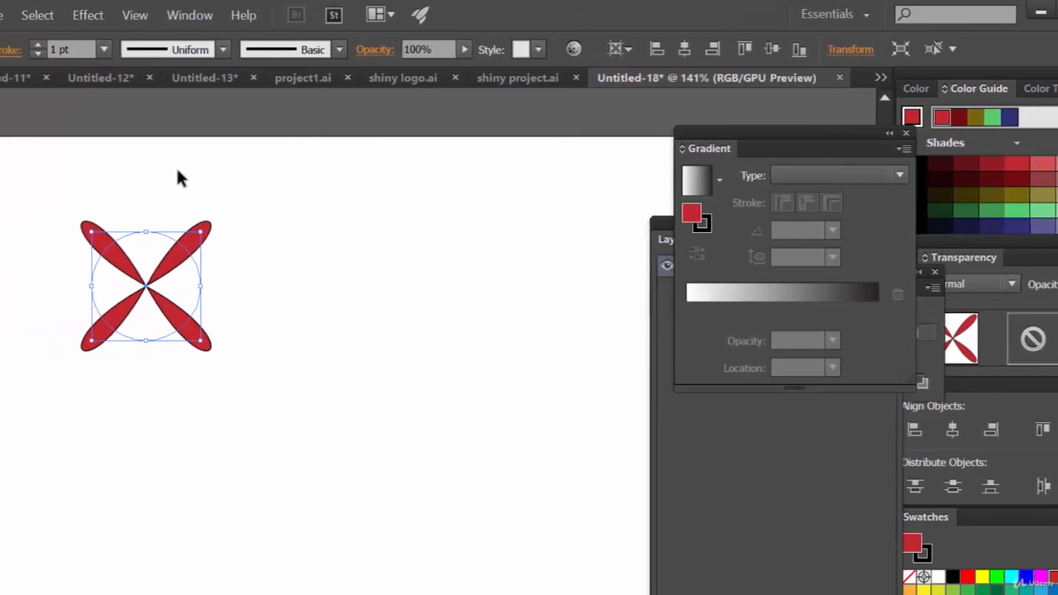
Begin a Transform effect on the four-petal shape with the preview on and 6 copies.
click(9, 15)
mouse_move(263, 174)
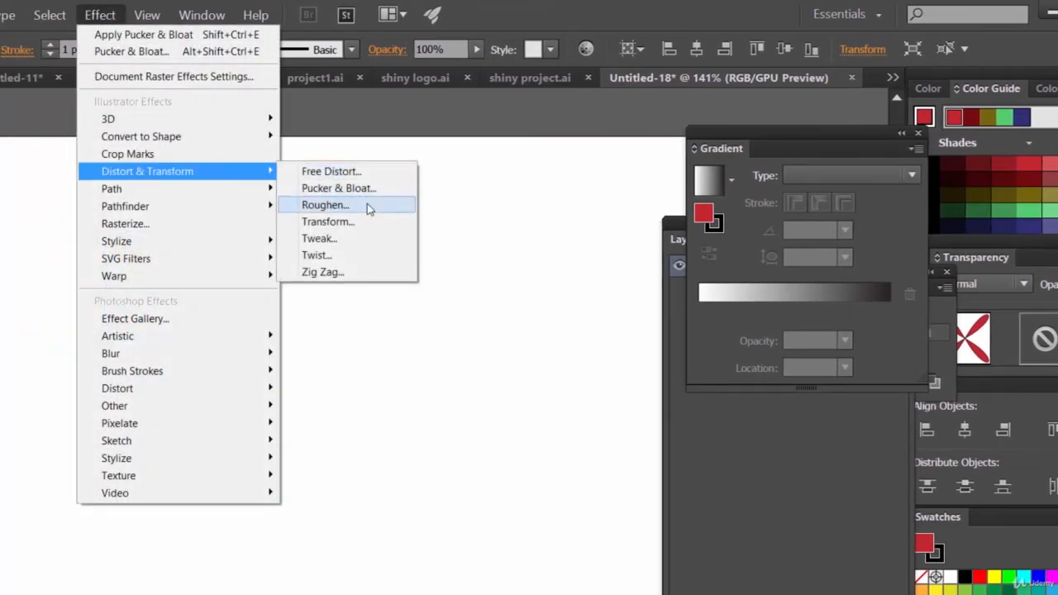
click(346, 222)
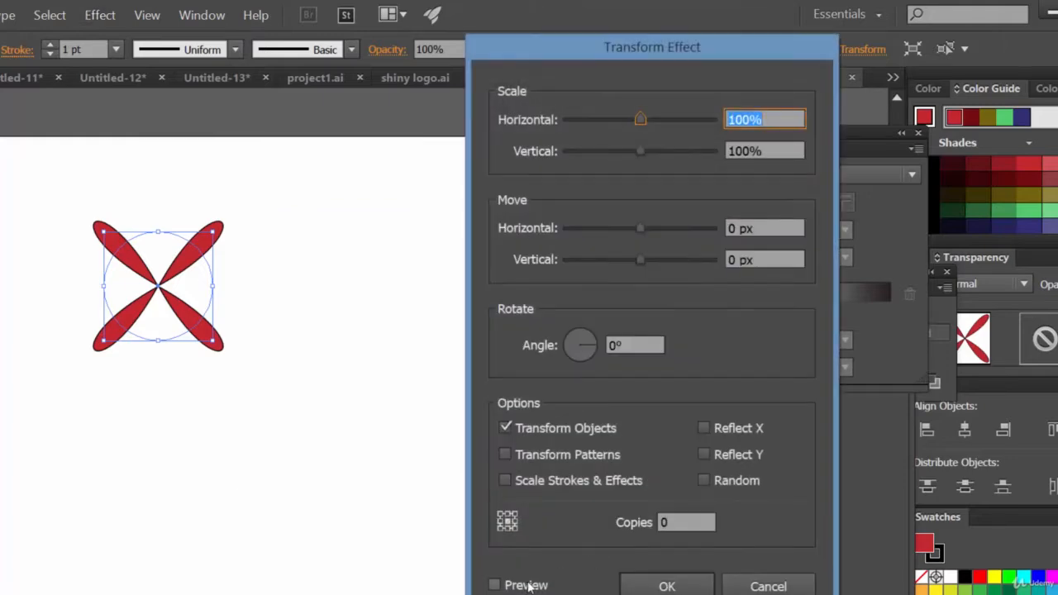
click(508, 585)
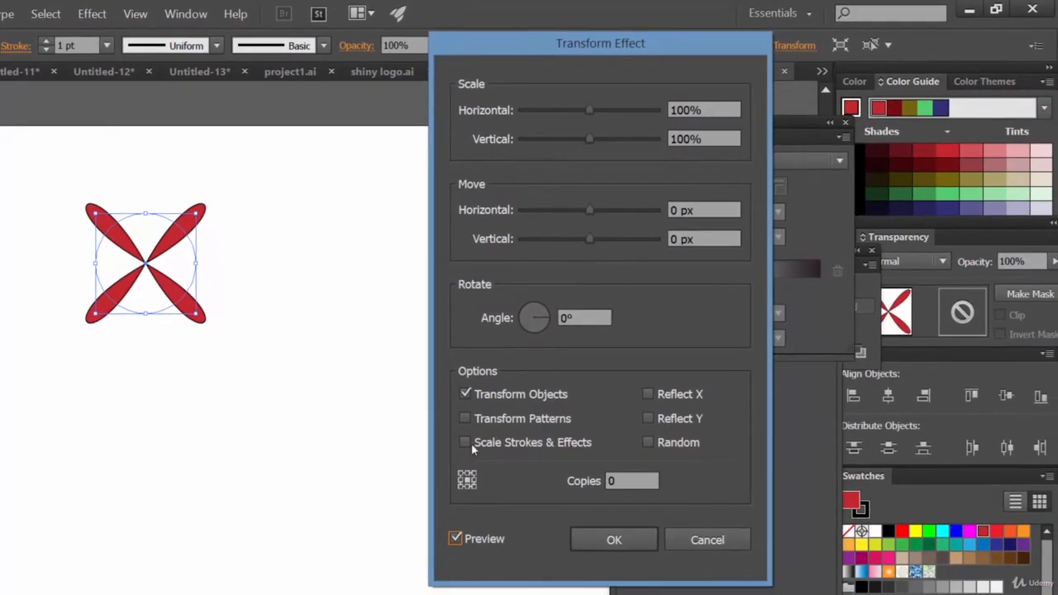
click(636, 482)
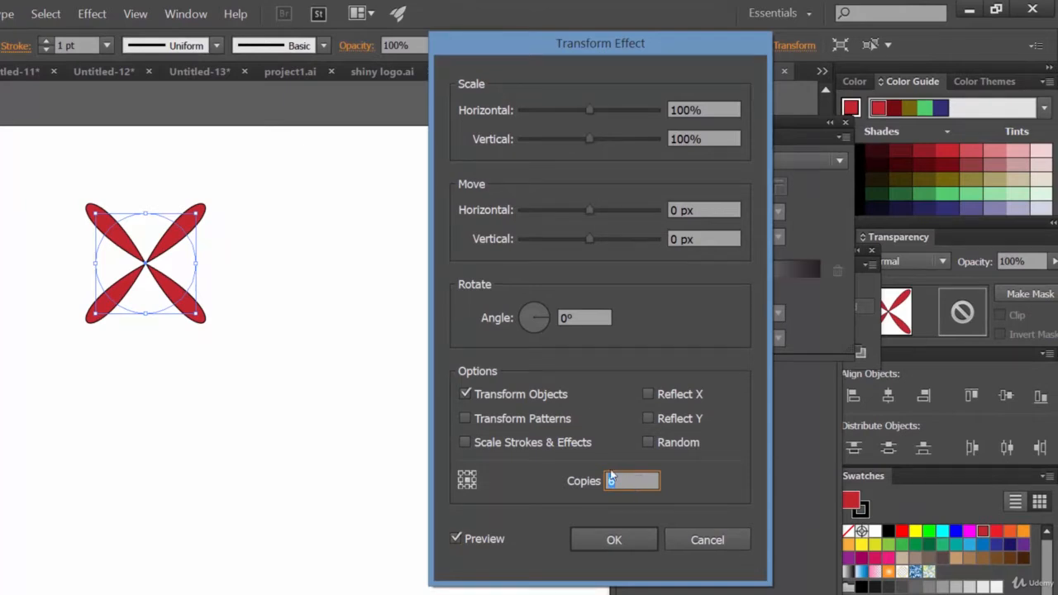
Set the Transform effect's rotation angle to 13° and apply it to build a full flower.
click(594, 319)
key(Up)
key(Up)
key(Up)
key(Up)
key(Up)
key(Up)
key(Up)
key(Up)
key(Up)
key(Up)
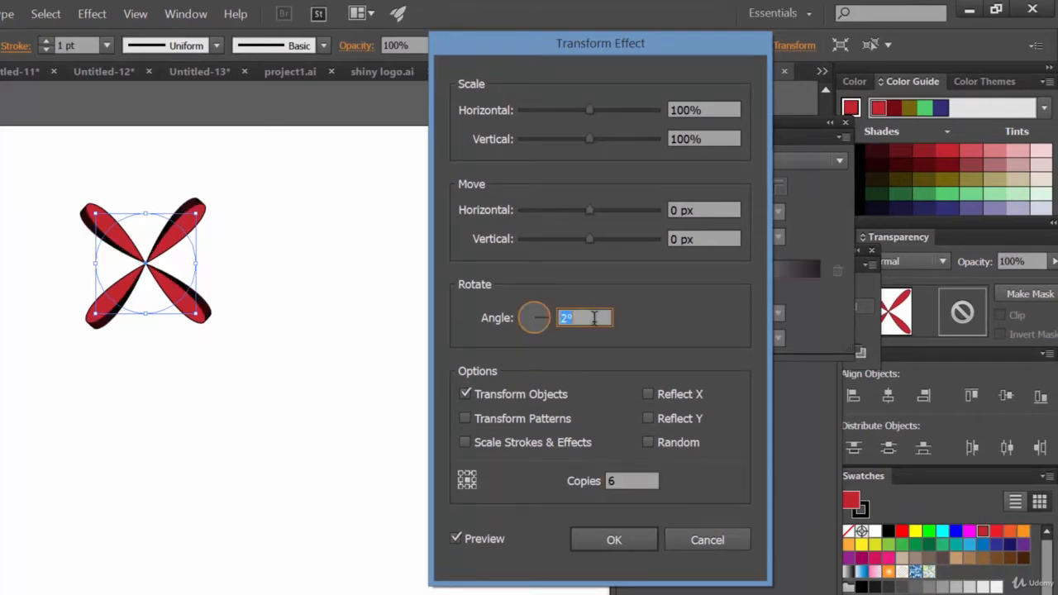
key(Up)
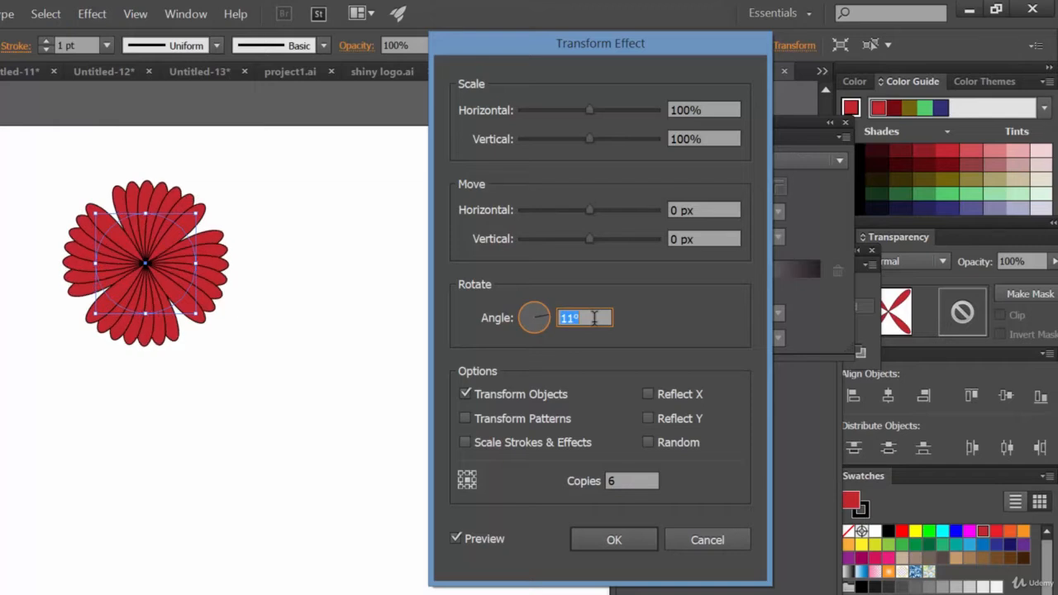
key(Up)
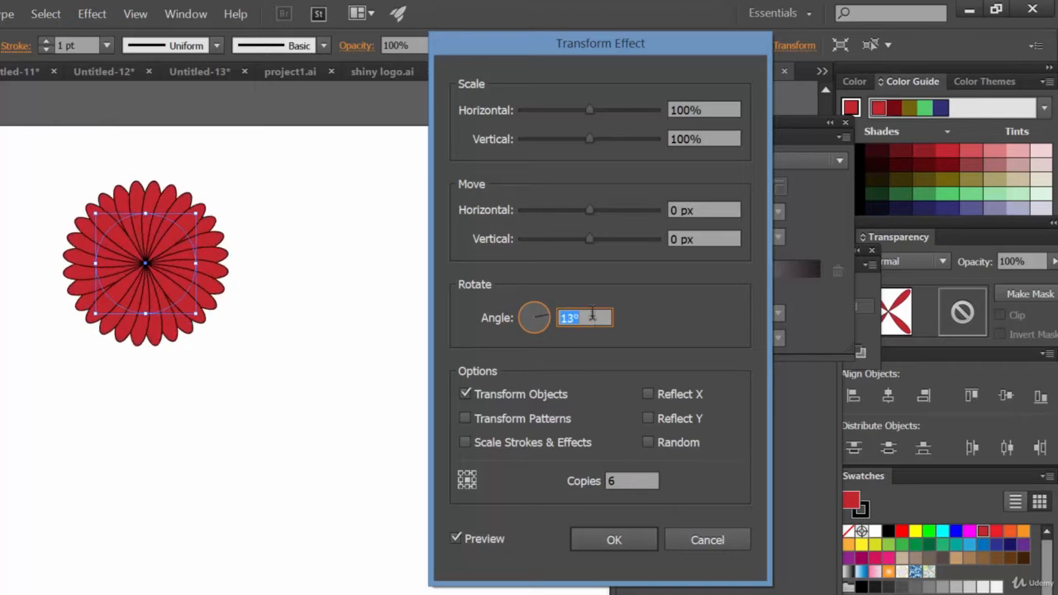
click(614, 540)
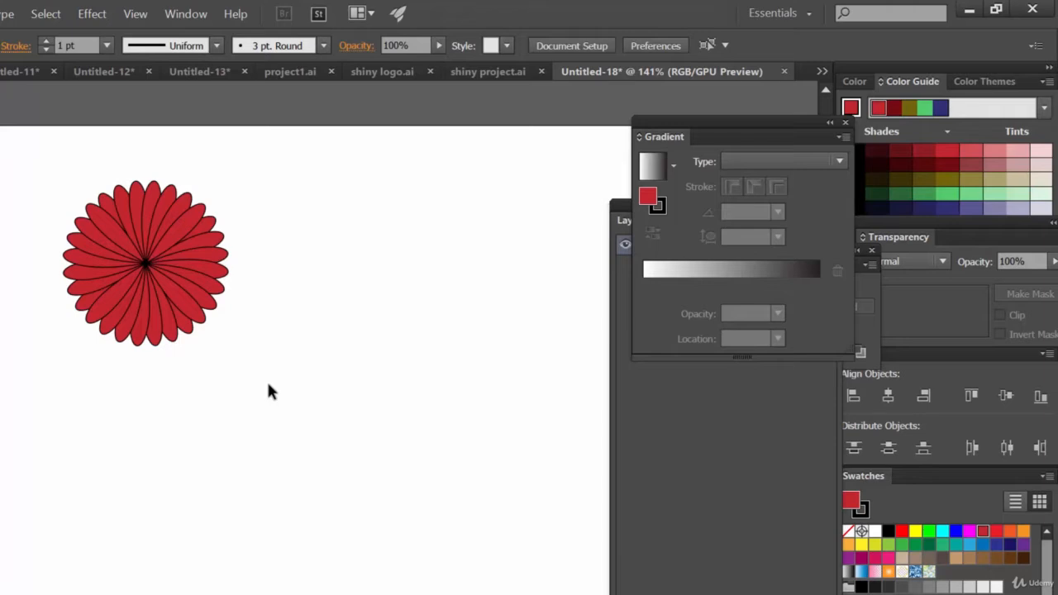
Move the finished red flower toward the artboard's upper-left corner and deselect it.
drag(264, 301, 70, 215)
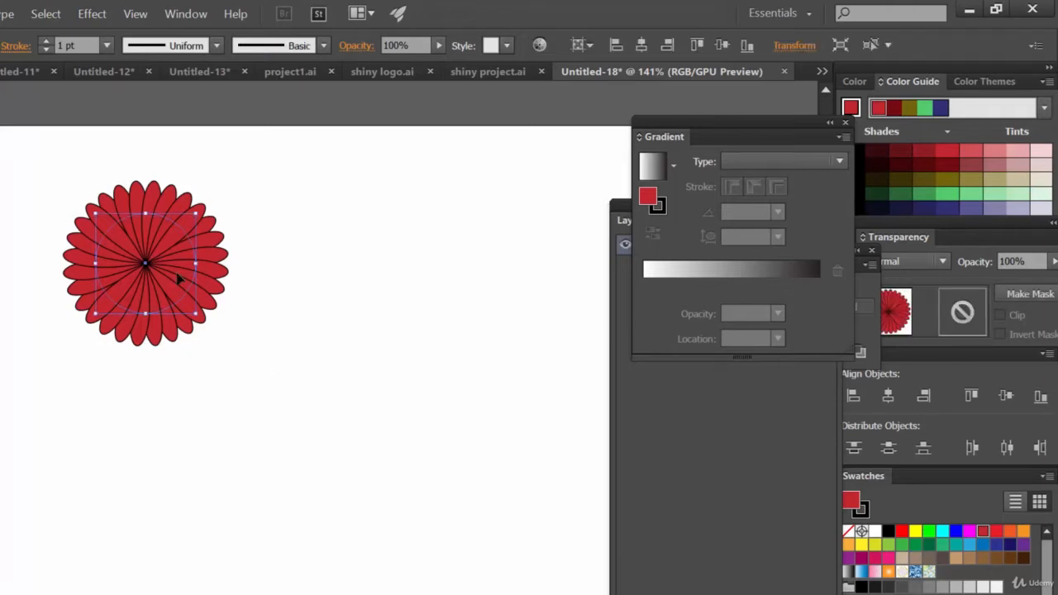
drag(176, 272, 59, 251)
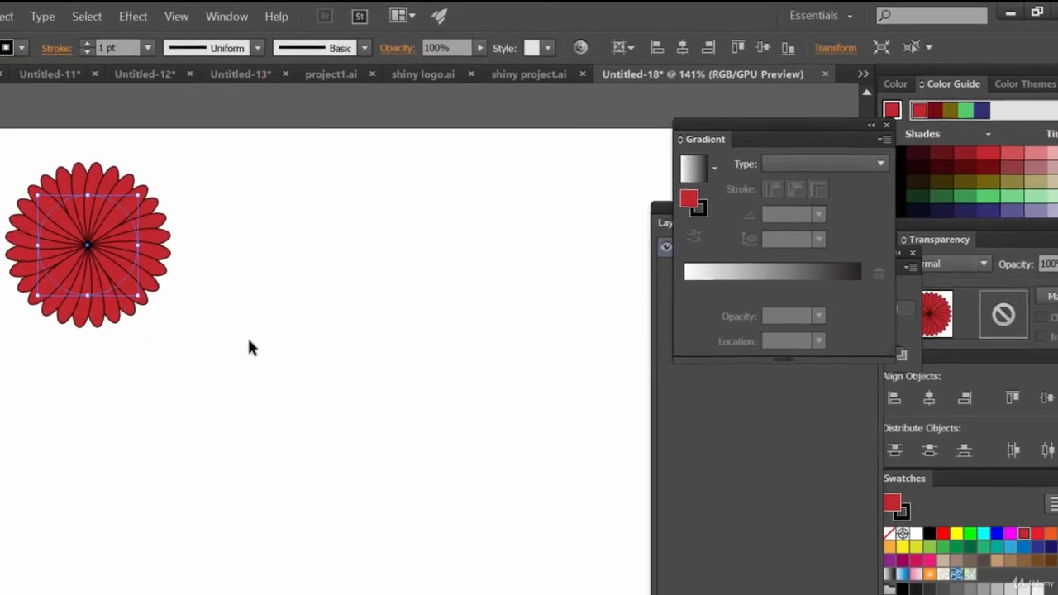
click(207, 337)
click(245, 265)
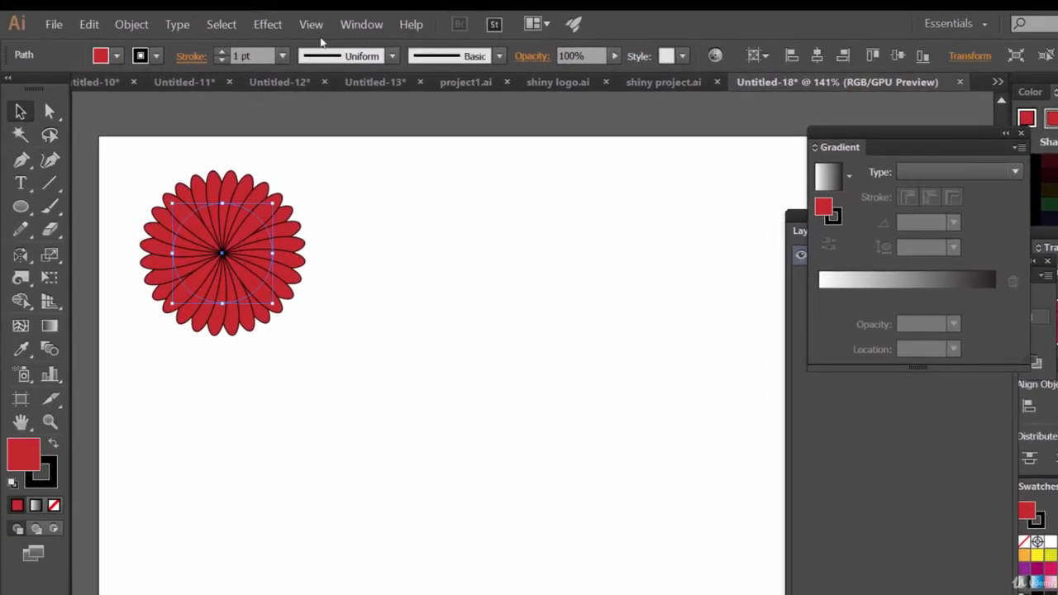
click(368, 321)
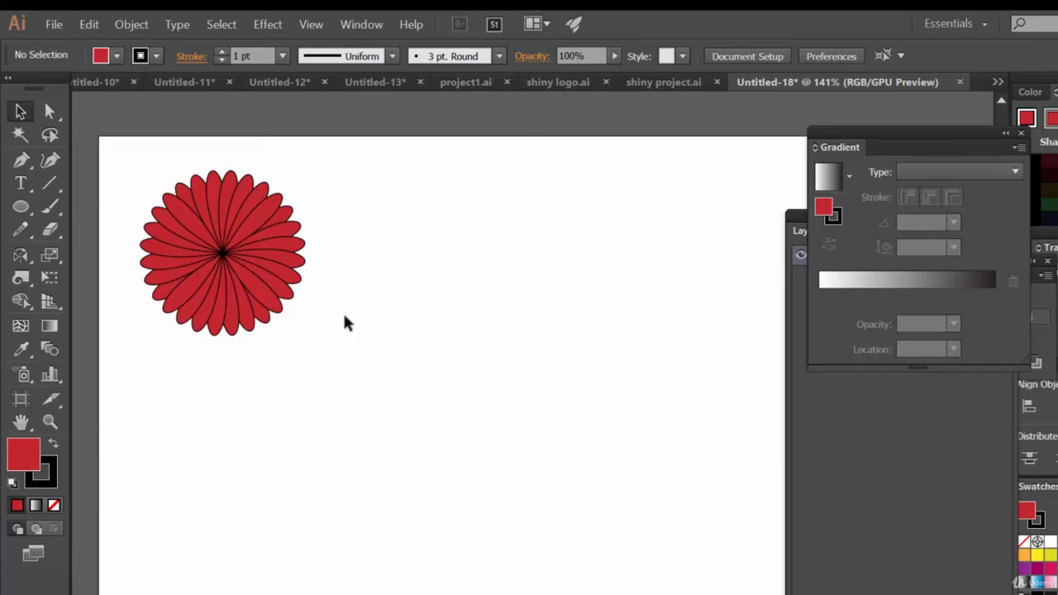
Draw a red six-pointed star to the right of the flower with the Star tool.
drag(21, 207, 108, 300)
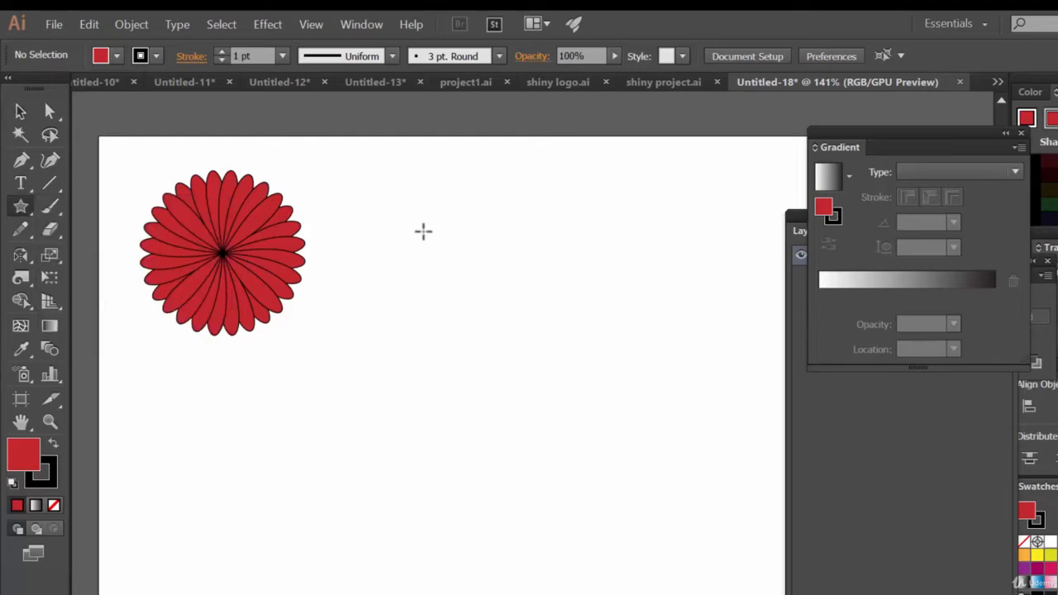
mouse_move(442, 229)
mouse_down()
mouse_move(487, 278)
mouse_move(511, 338)
mouse_move(553, 361)
mouse_move(550, 382)
mouse_up()
key(Up)
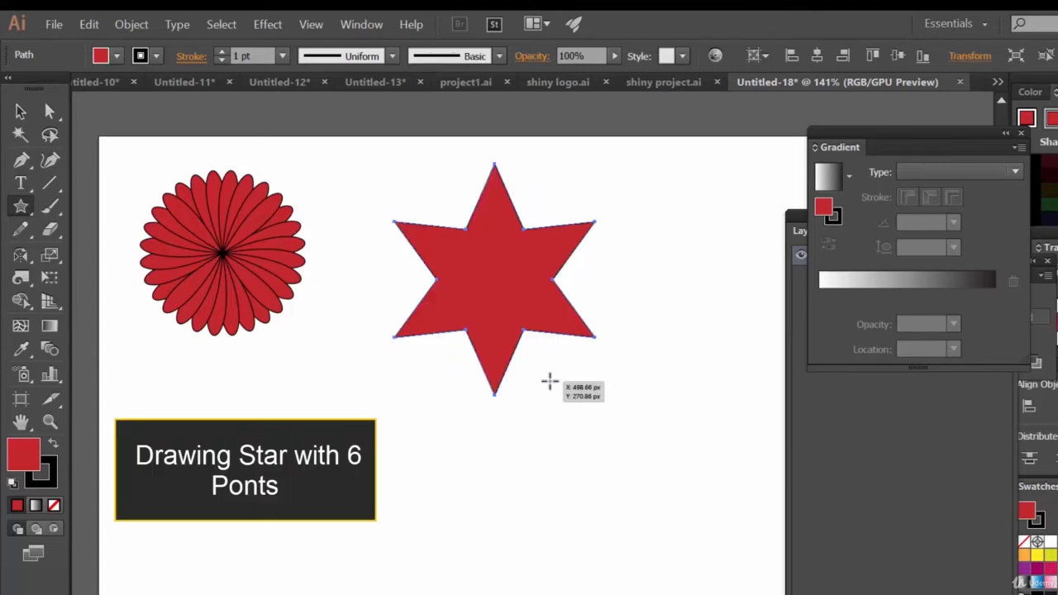
Apply a Pucker & Bloat effect to the star, increasing the bloat until its twelve petals meet at the center.
click(265, 31)
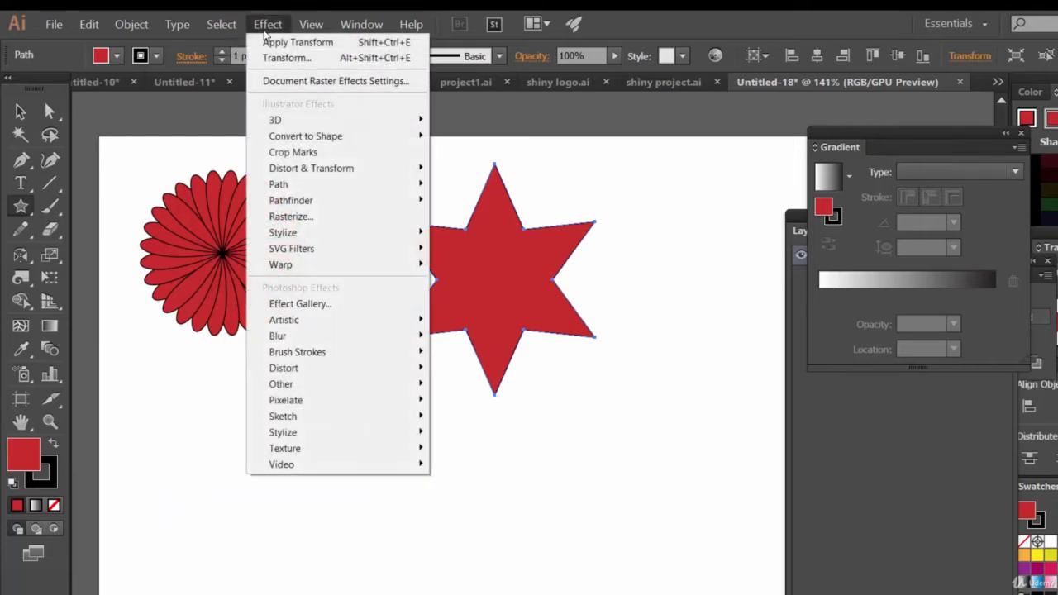
mouse_move(399, 169)
click(483, 184)
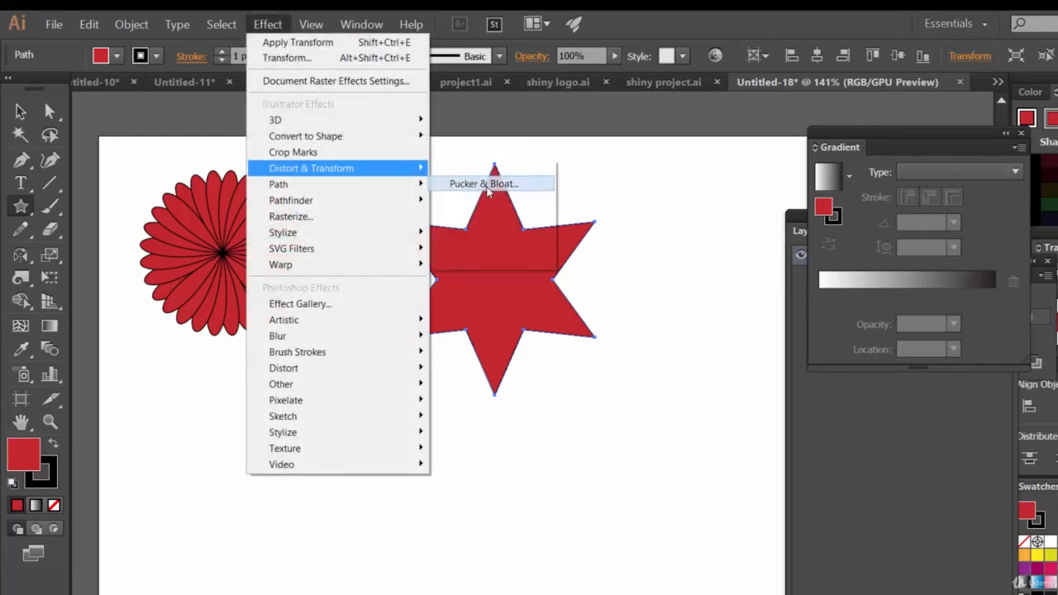
click(574, 186)
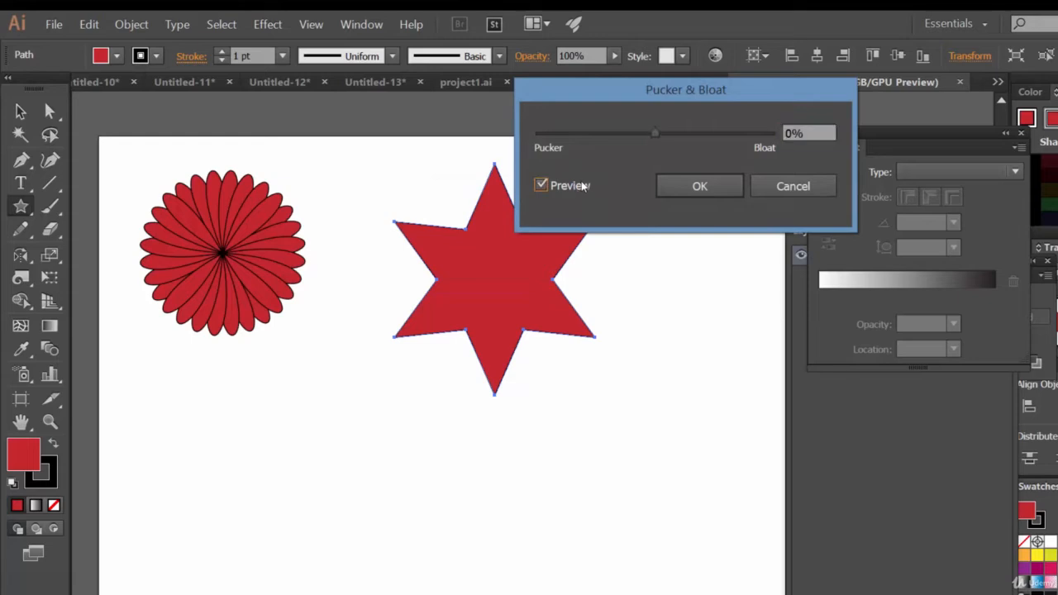
drag(660, 139, 699, 144)
drag(647, 95, 839, 123)
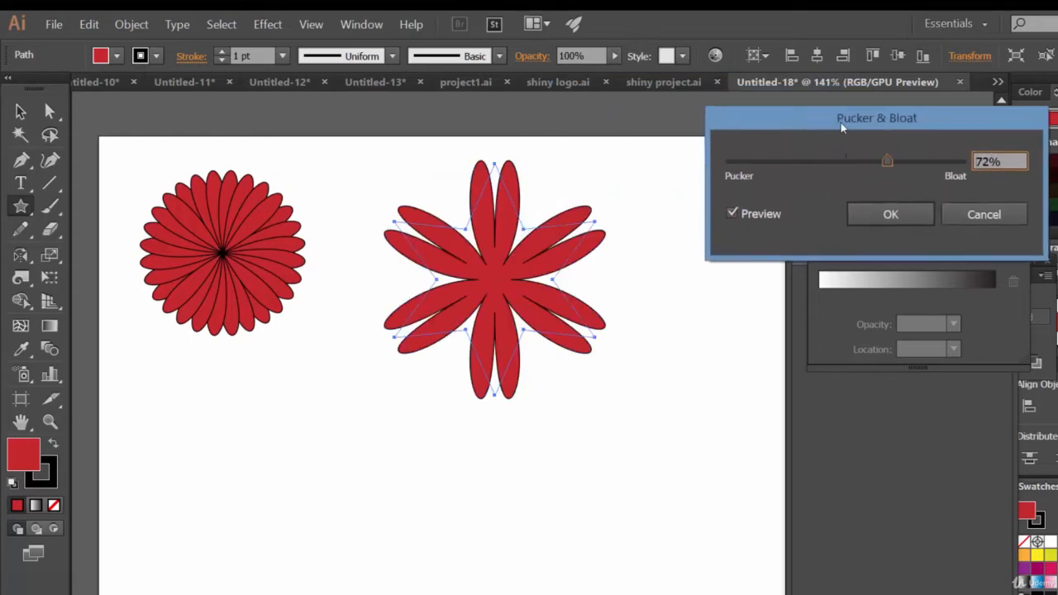
drag(888, 162, 903, 165)
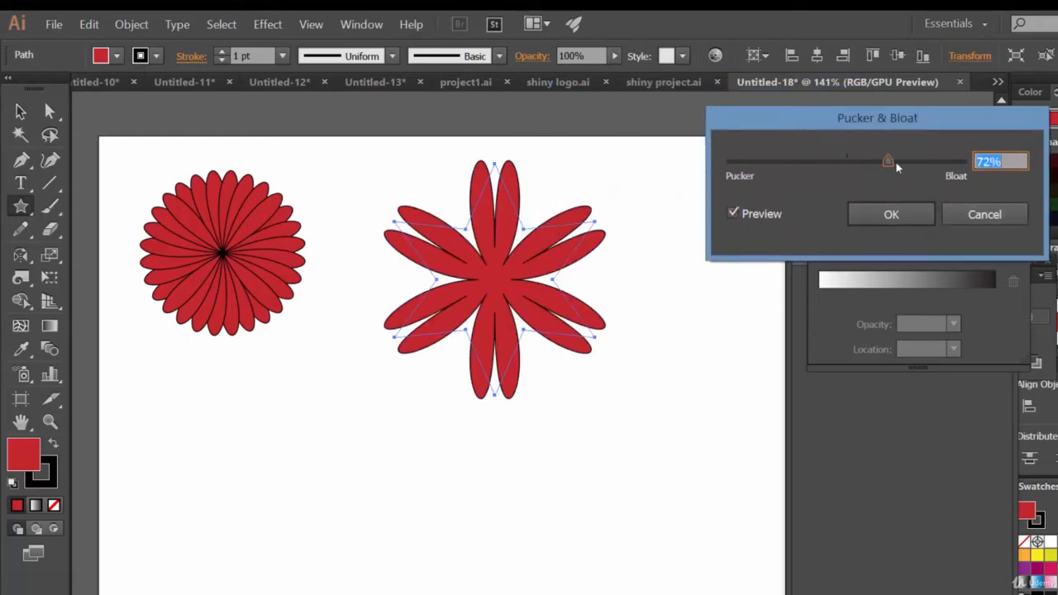
click(891, 214)
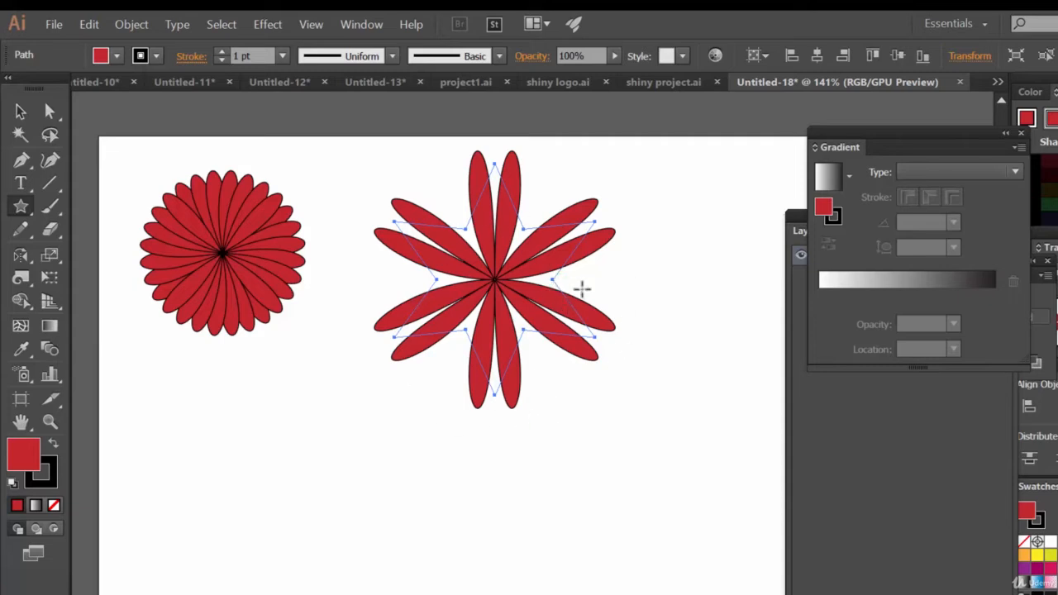
Try a Transform effect with 5 copies rotated 8° on the twelve-petal star flower.
click(285, 23)
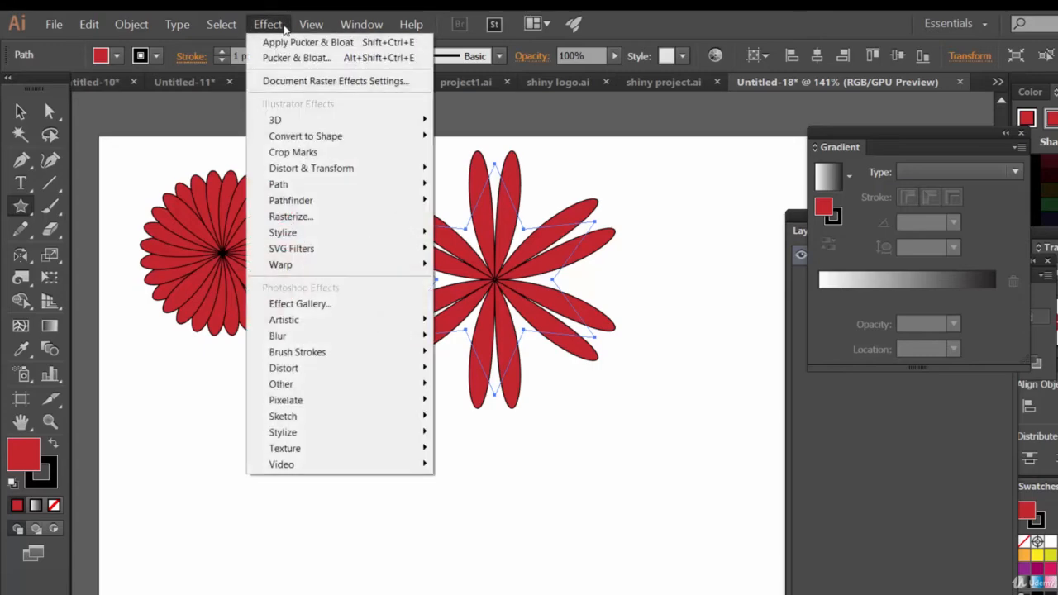
mouse_move(356, 168)
click(524, 227)
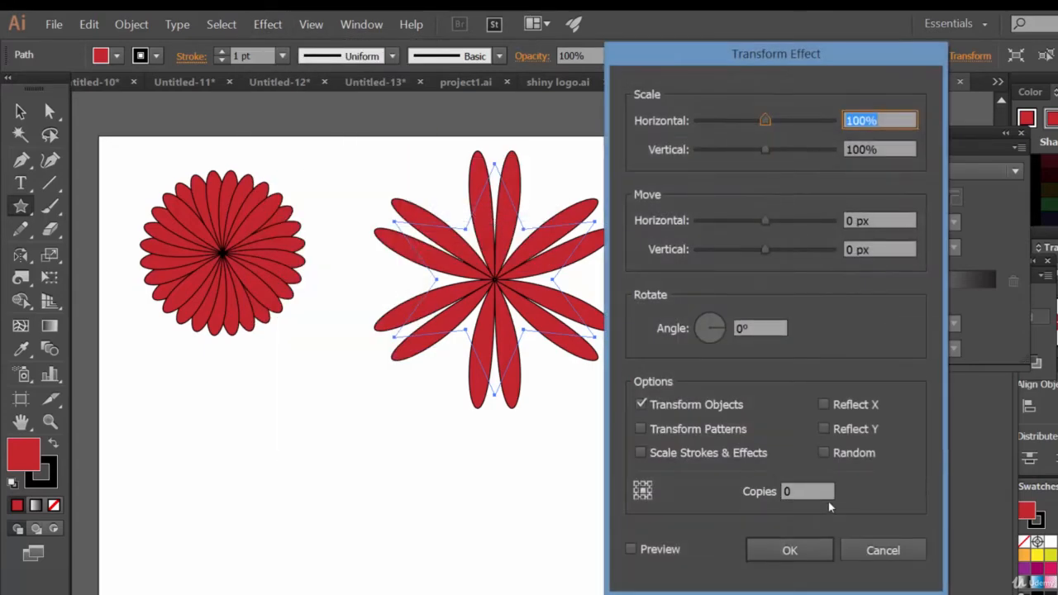
click(819, 491)
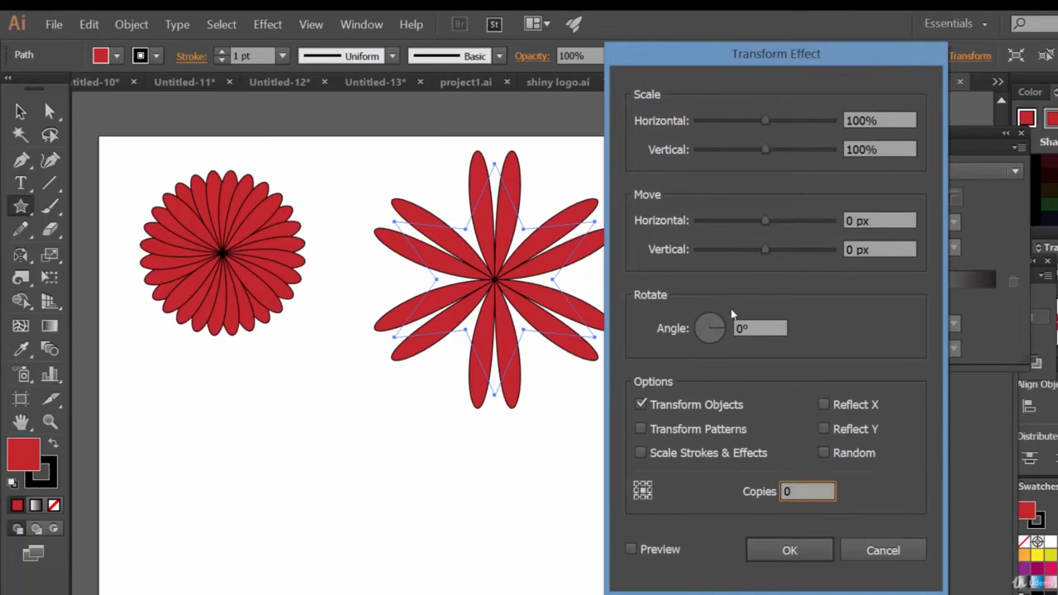
drag(819, 491, 747, 490)
click(773, 328)
key(Up)
key(Up)
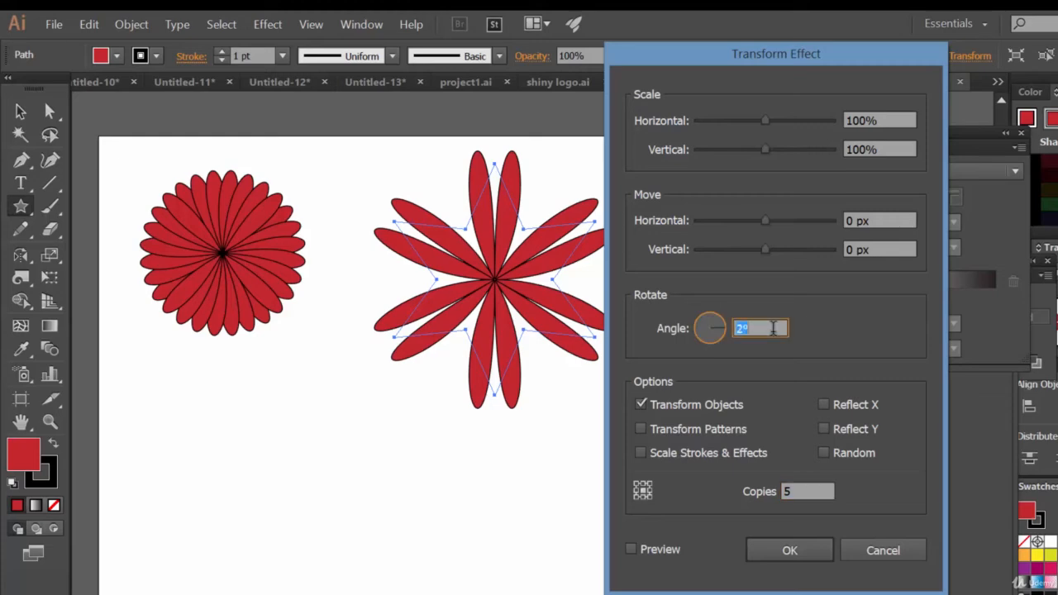
click(642, 547)
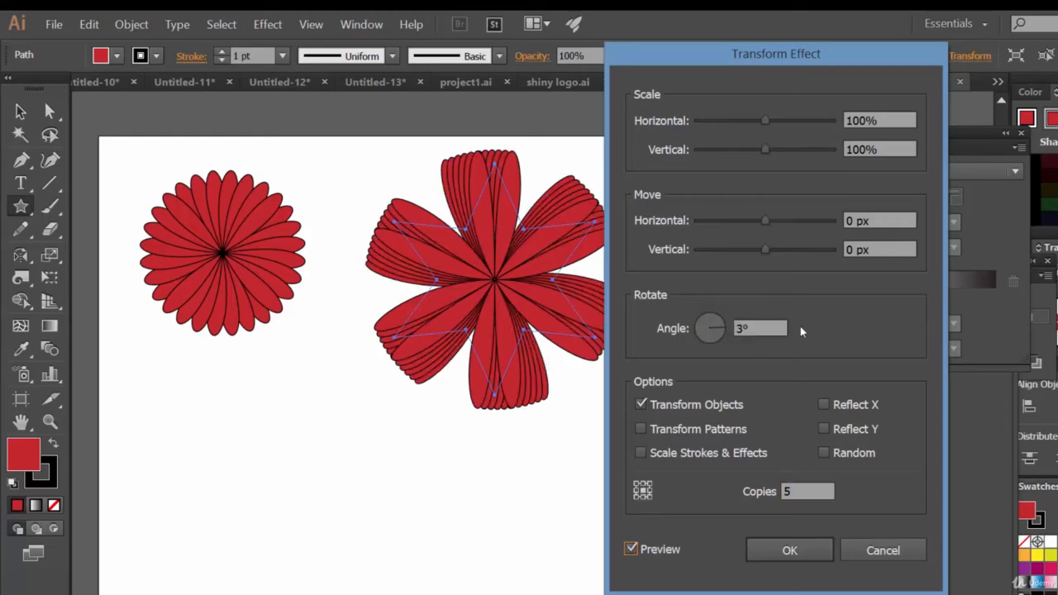
click(777, 328)
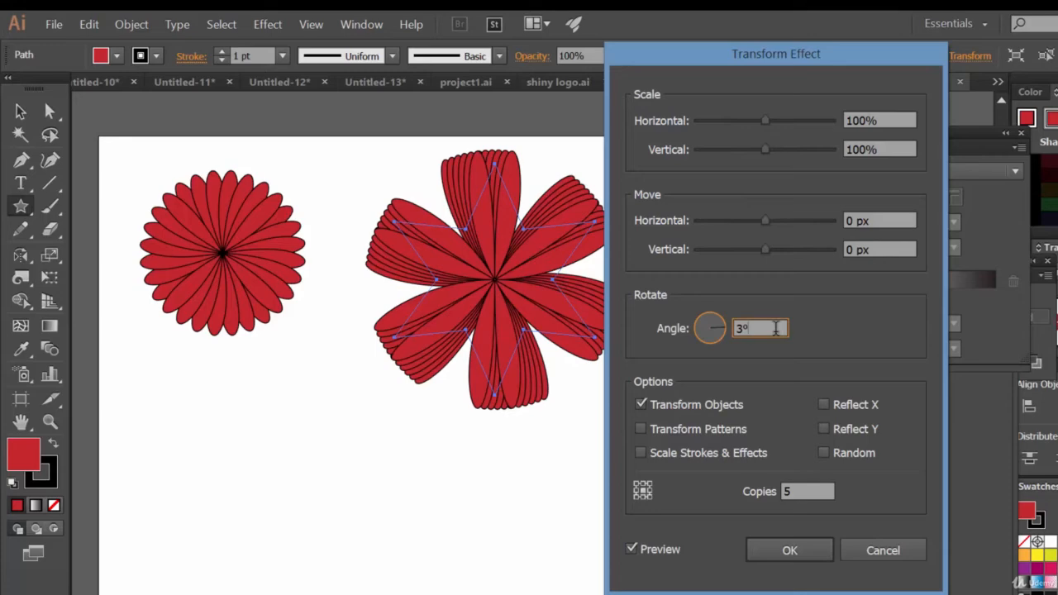
key(Up)
key(Up)
key(Up)
key(Up)
key(Up)
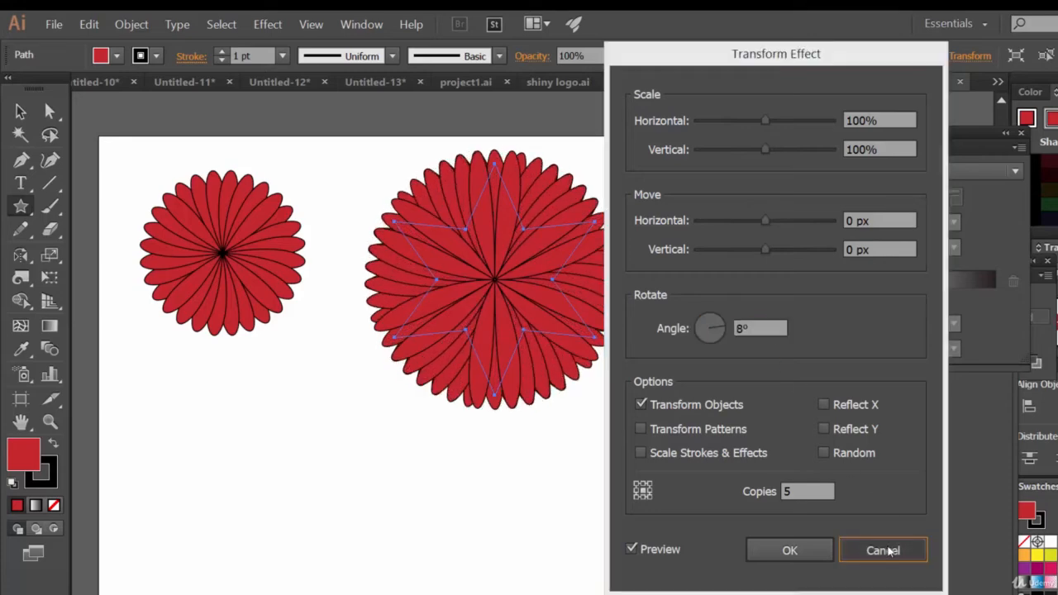
click(883, 551)
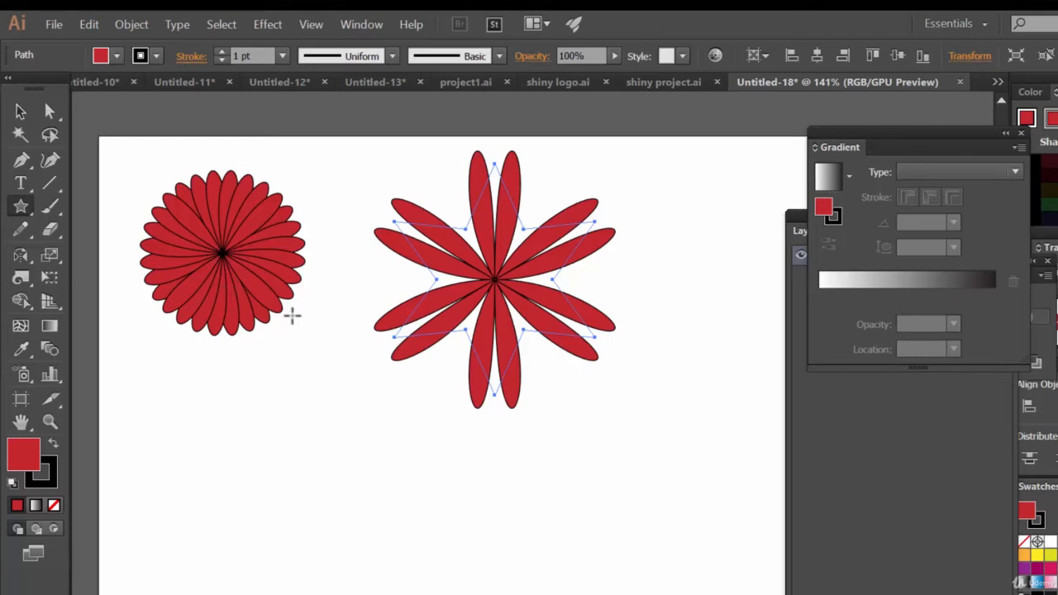
Draw a narrow vertical red ellipse, about 33 px wide and 213 px high, to the right of the twelve-petal flower.
drag(21, 206, 82, 259)
drag(703, 204, 734, 396)
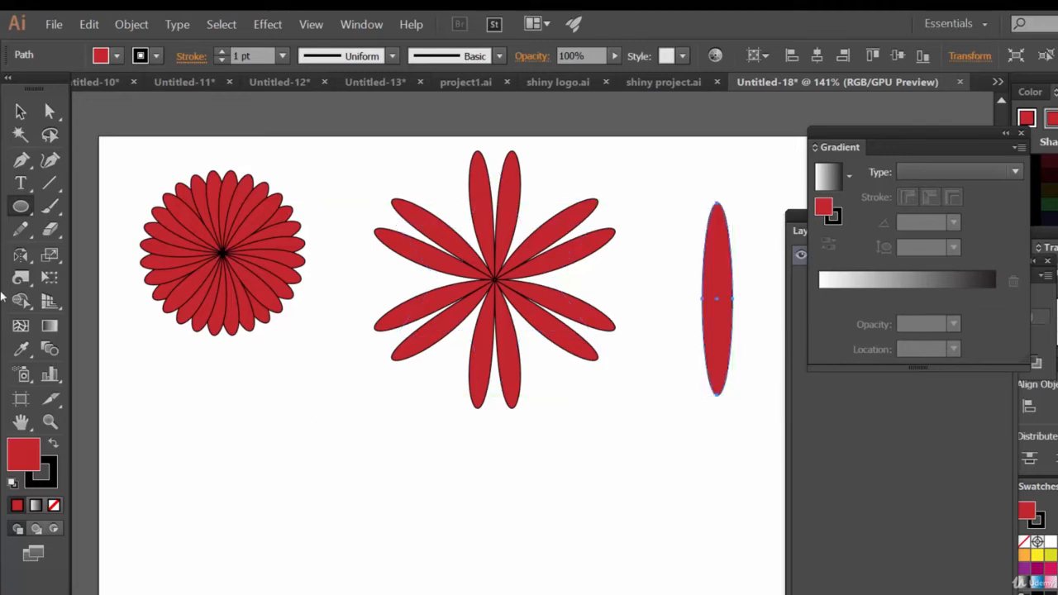
drag(21, 207, 22, 208)
Convert the ellipse's lowest anchor point to a corner point to form a petal with a pointed base.
drag(20, 161, 95, 236)
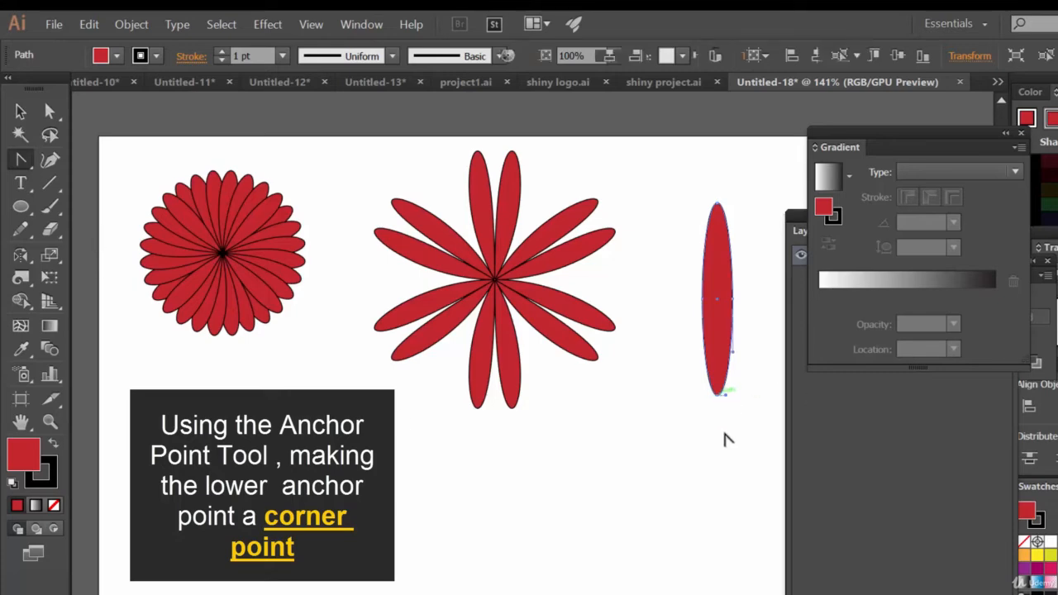
click(719, 396)
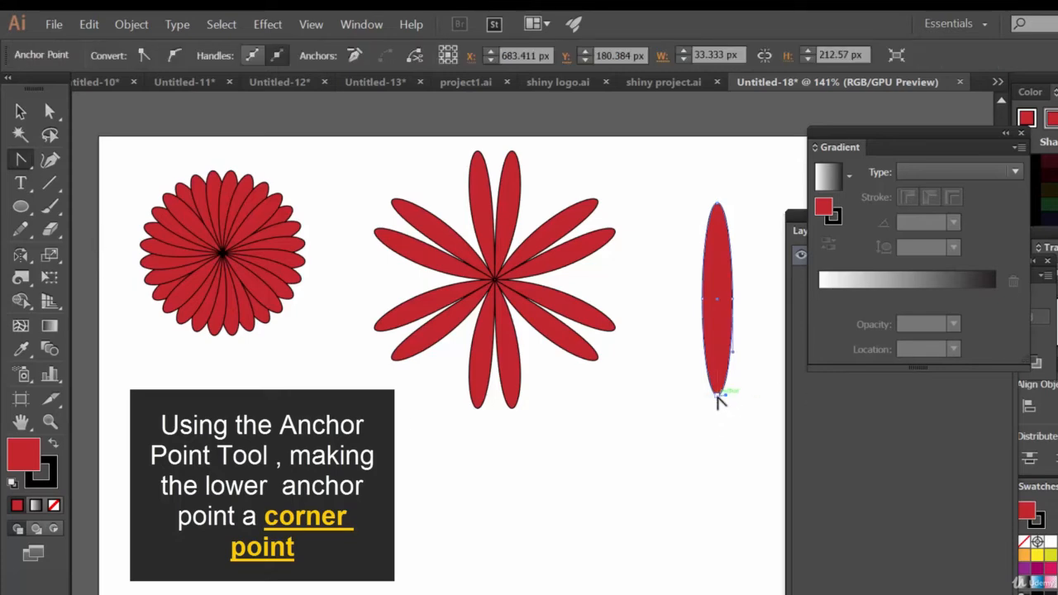
click(718, 393)
Move the Gradient and Layers panels off the artboard and start a Transform effect on the petal with preview on.
drag(899, 147, 1025, 187)
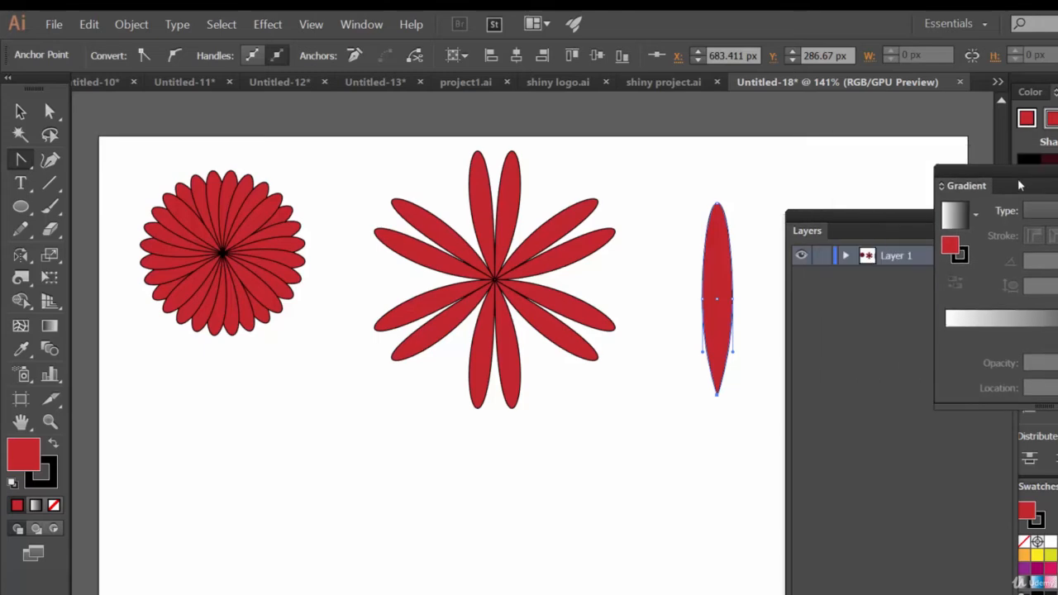
drag(872, 227, 1022, 247)
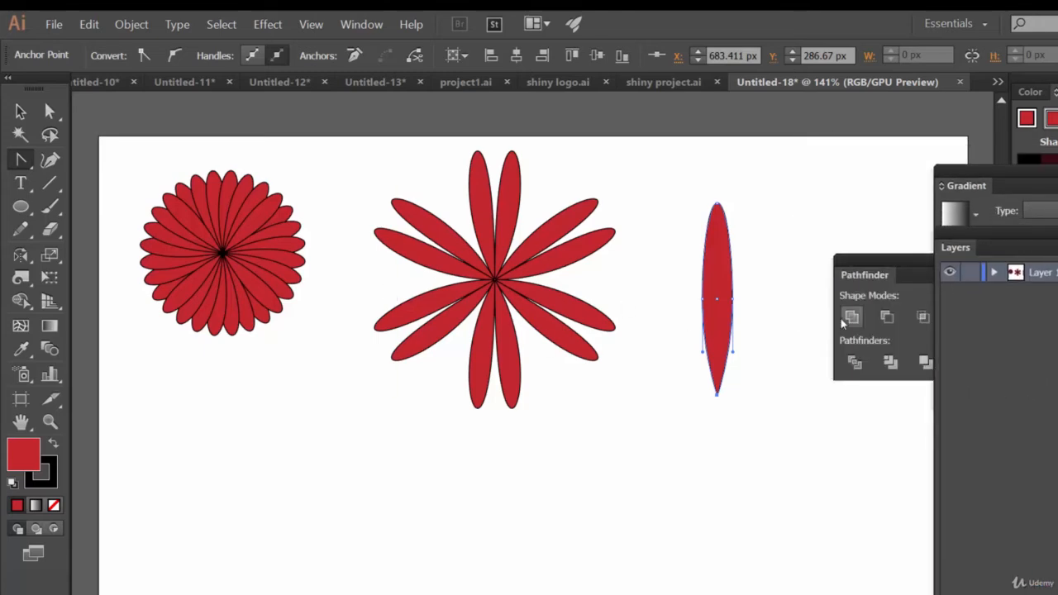
click(269, 25)
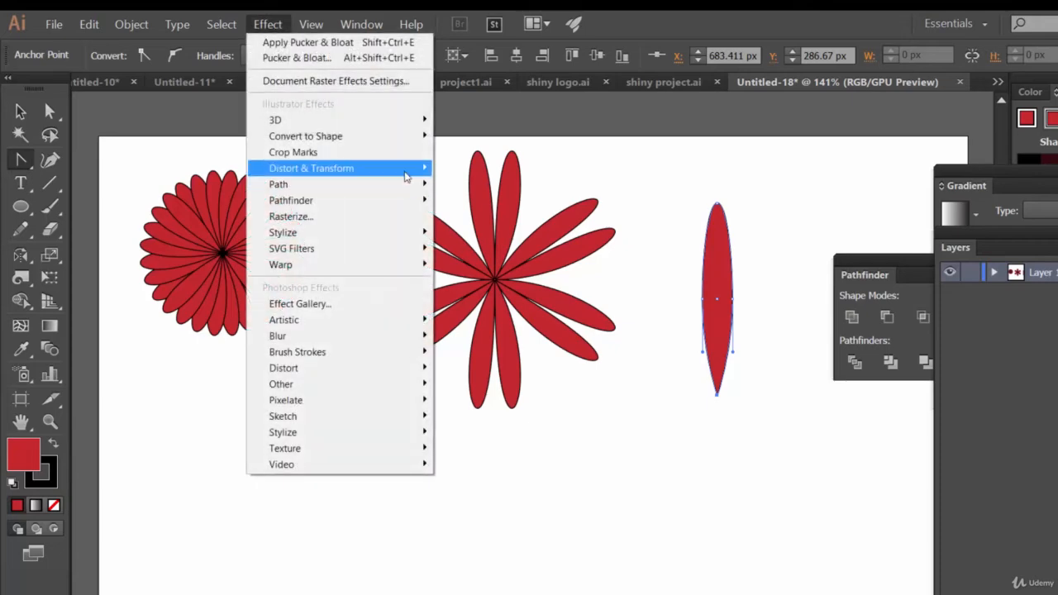
mouse_move(405, 169)
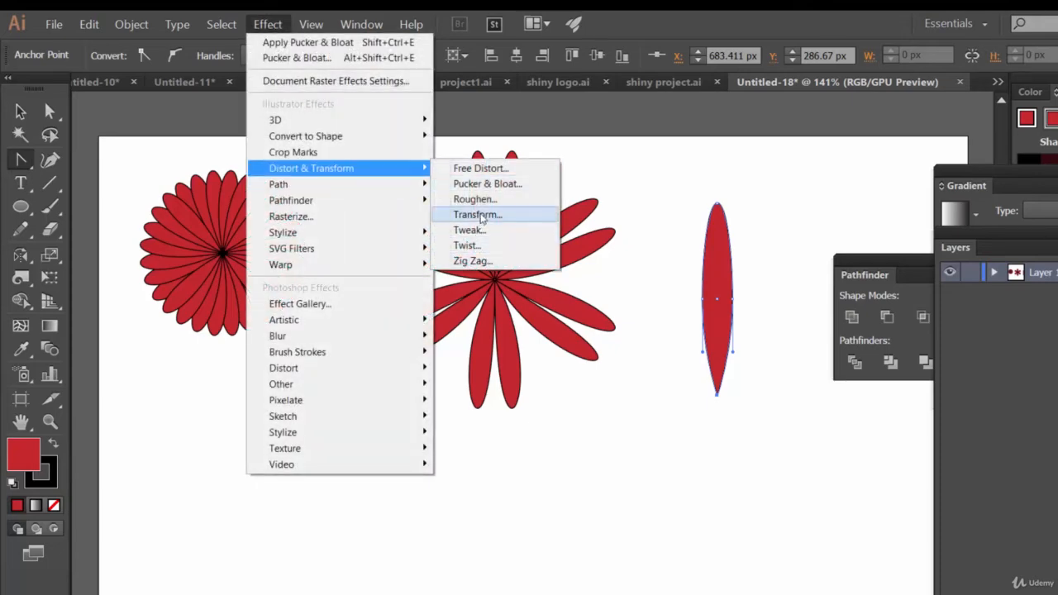
click(482, 216)
drag(866, 51, 1044, 63)
click(918, 562)
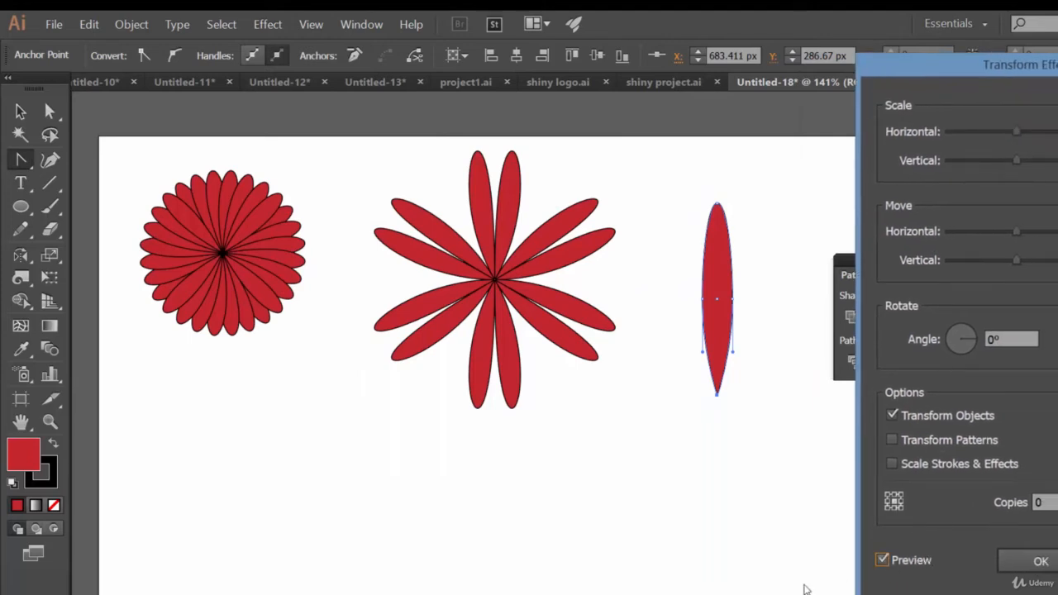
Set the petal's Transform rotation angle to 15° about its bottom-center reference point.
click(1056, 503)
click(1013, 341)
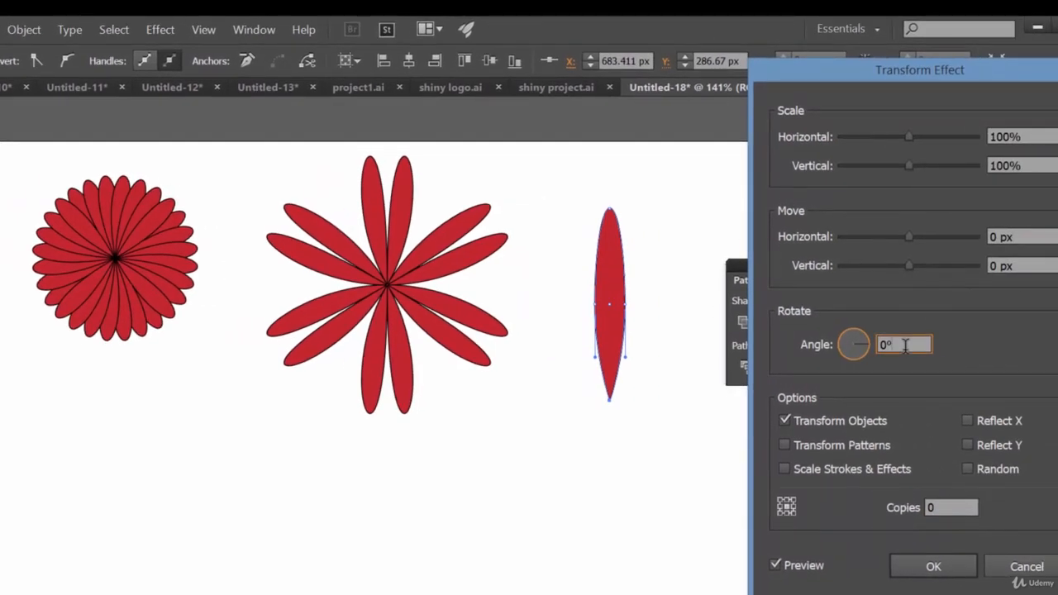
key(Up)
key(Up)
key(Up)
key(Up)
key(Up)
key(Up)
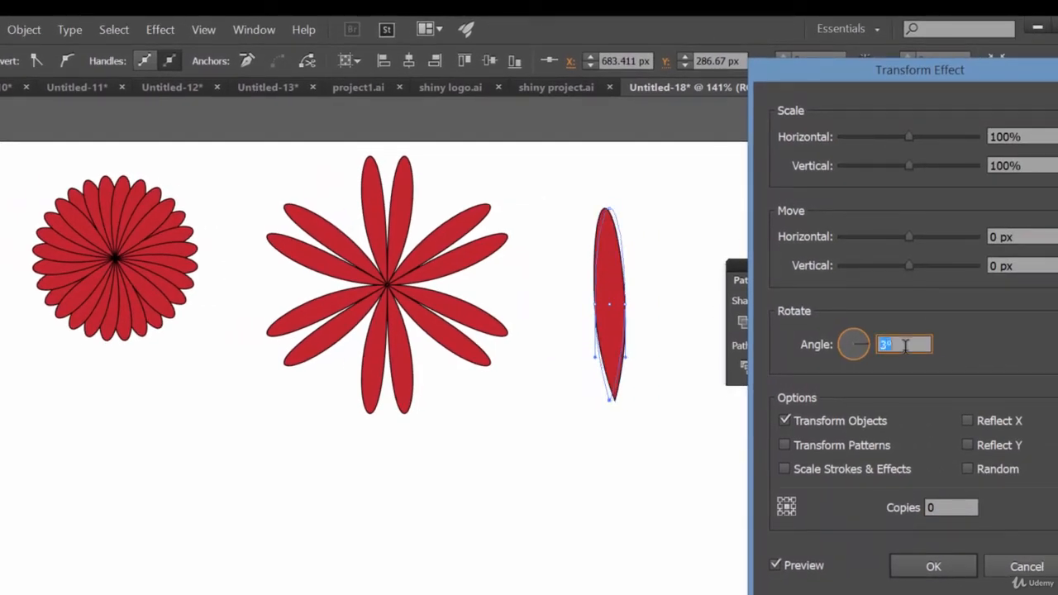
key(Up)
key(Up)
key(Up)
key(Up)
key(Up)
key(Up)
key(Up)
key(Up)
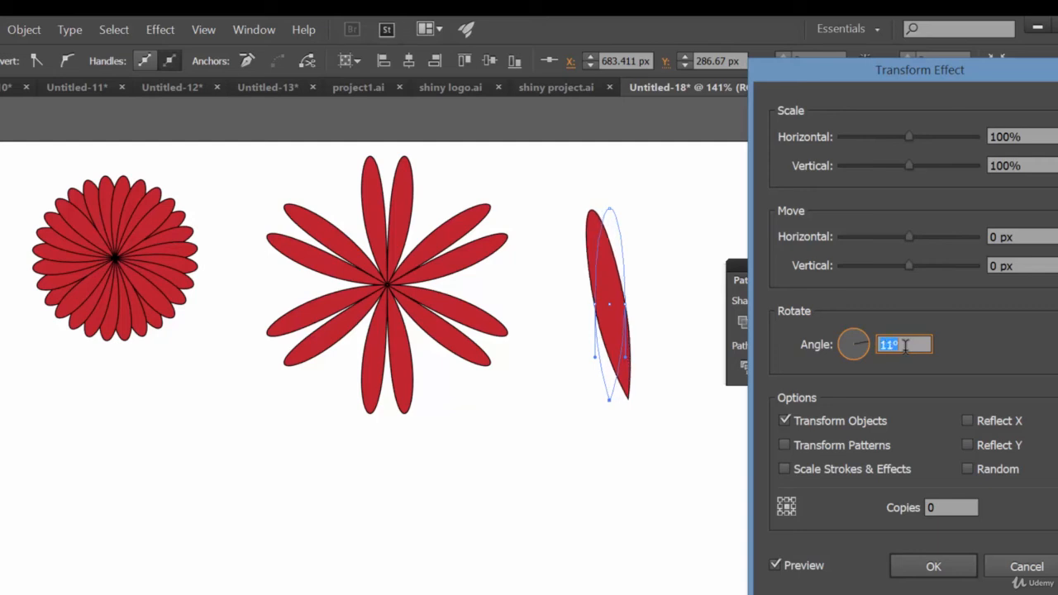
key(Up)
key(Up)
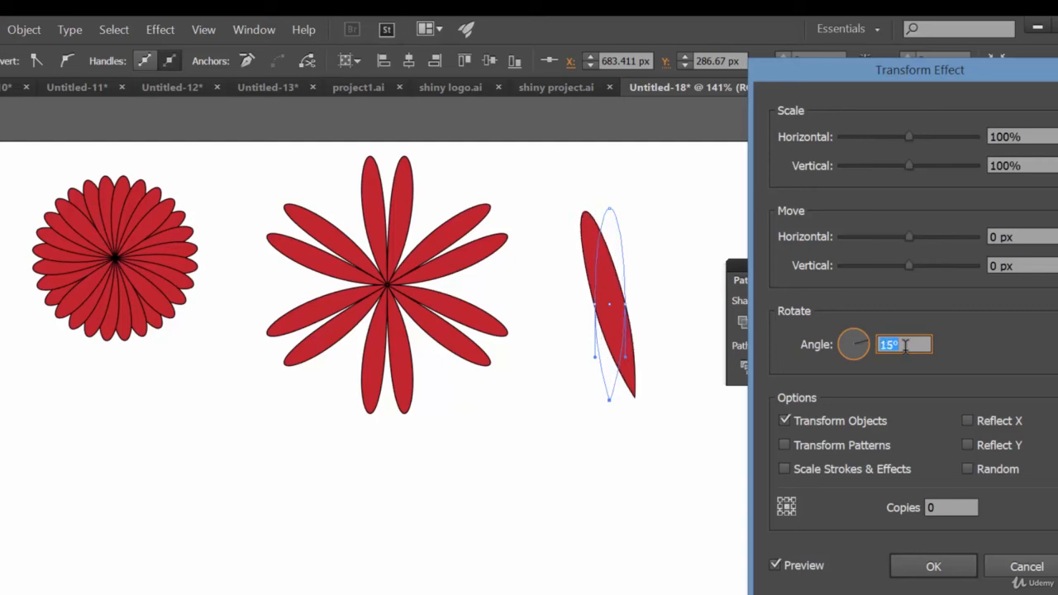
click(786, 514)
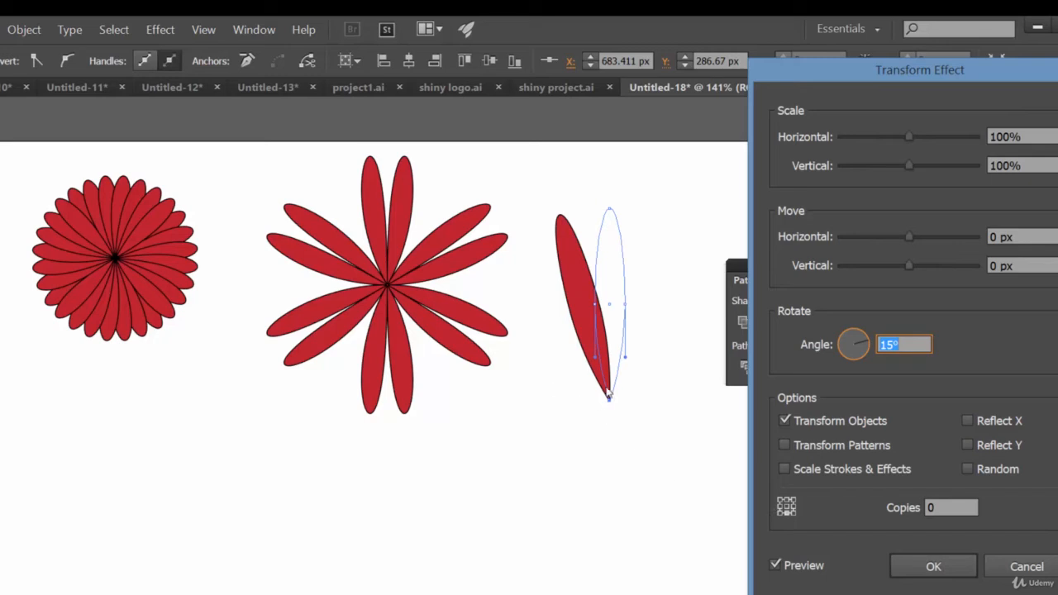
Set the Transform effect to 23 copies so the petals fill a complete circle around the pointed base.
click(951, 504)
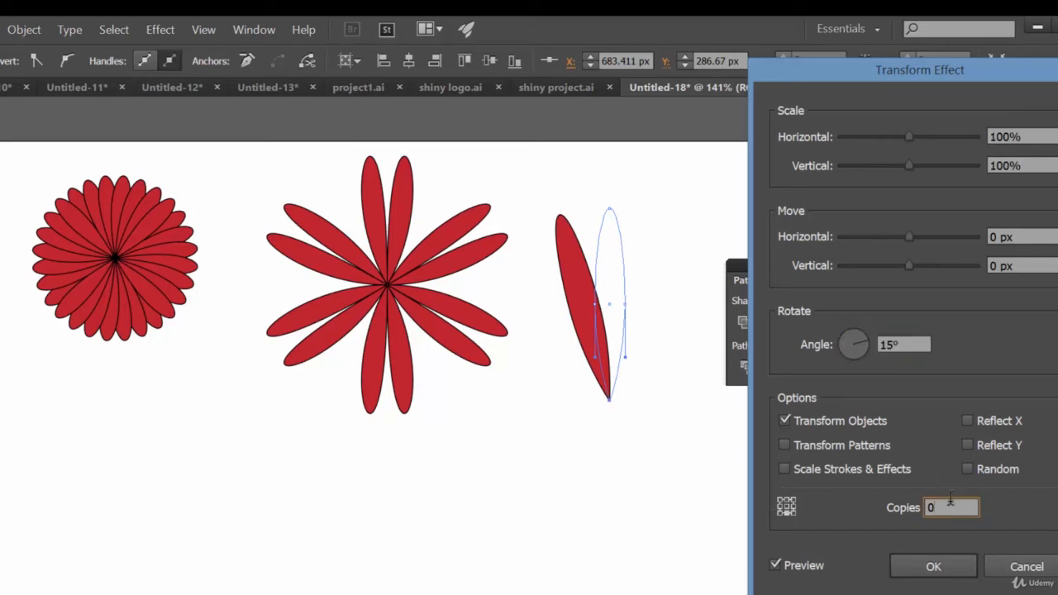
key(Up)
key(Up)
key(Up)
key(Up)
key(Up)
key(Up)
key(Up)
key(Up)
key(Up)
key(Up)
key(Up)
key(Up)
key(Up)
key(Up)
key(Up)
key(Up)
key(Up)
key(Up)
key(Up)
key(Up)
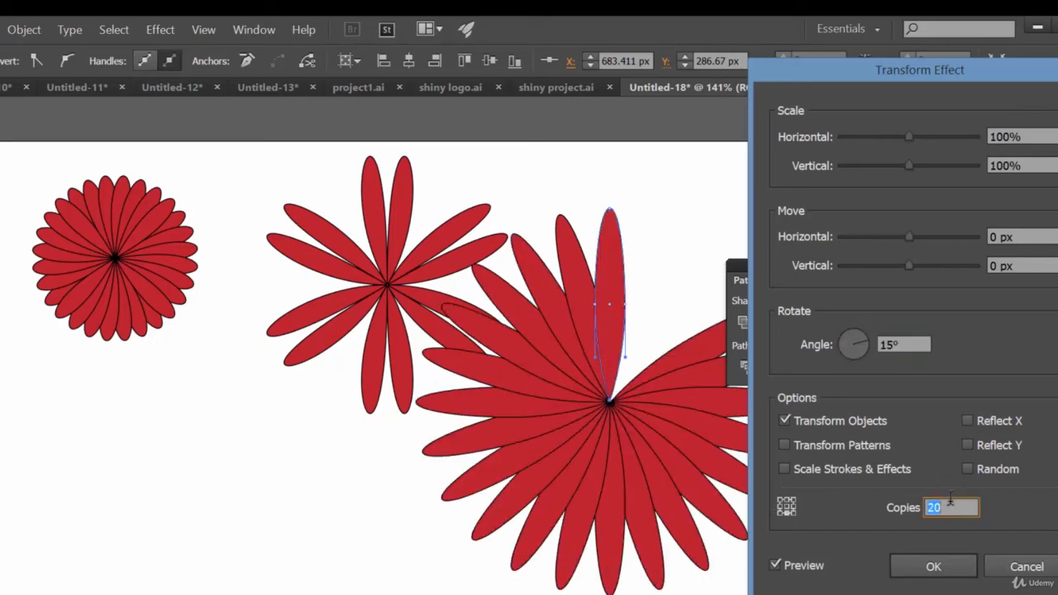
key(Up)
key(Up)
key(Up)
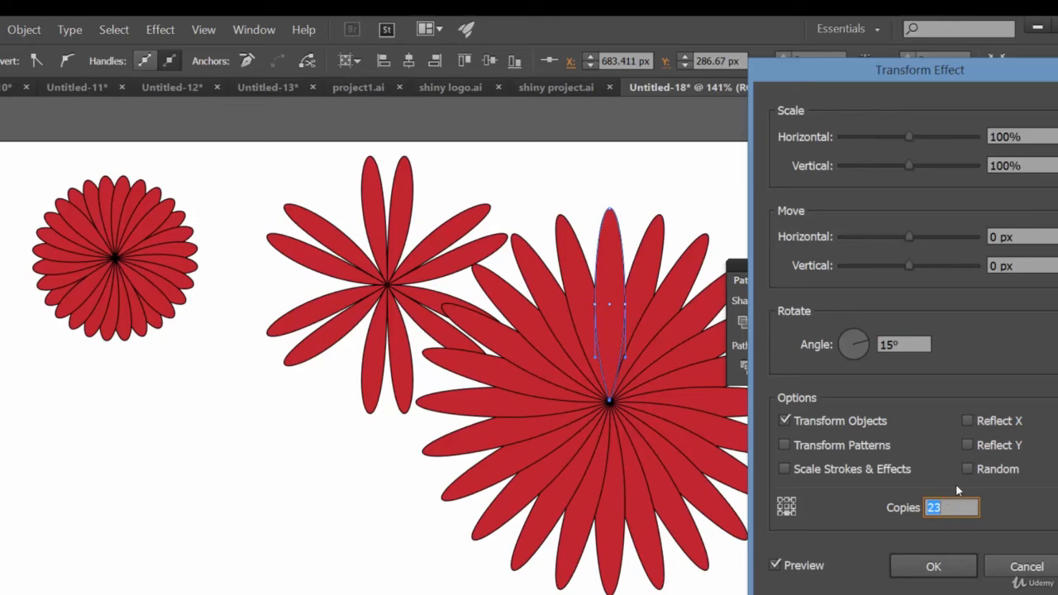
Set the Transform rotation angle to 30° and apply the effect to form a flower with evenly spaced petals.
click(909, 345)
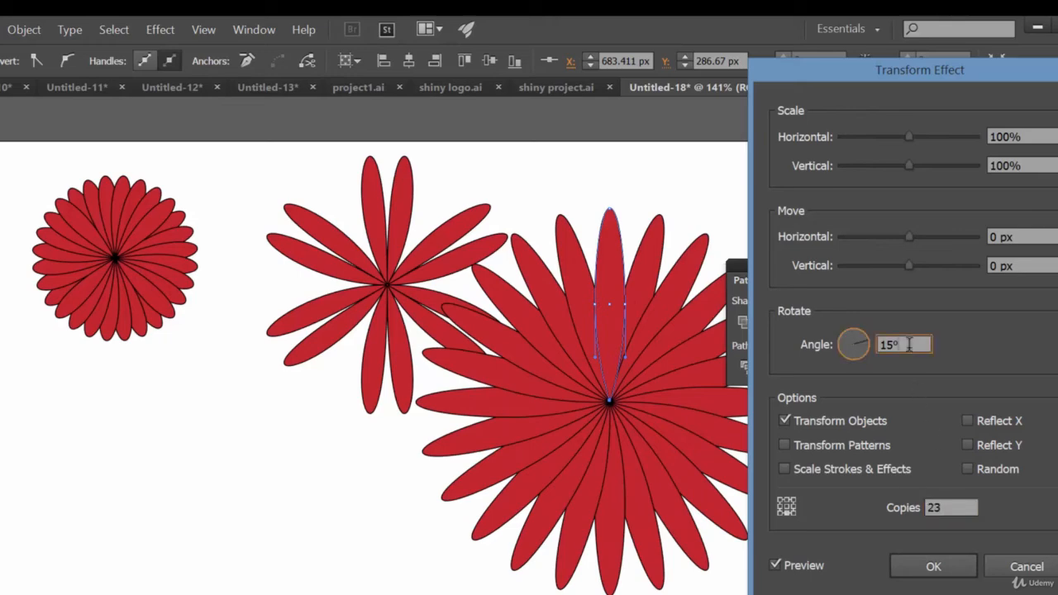
key(Up)
key(Up)
key(Up)
key(Up)
key(Up)
key(Up)
key(Up)
key(Up)
key(Up)
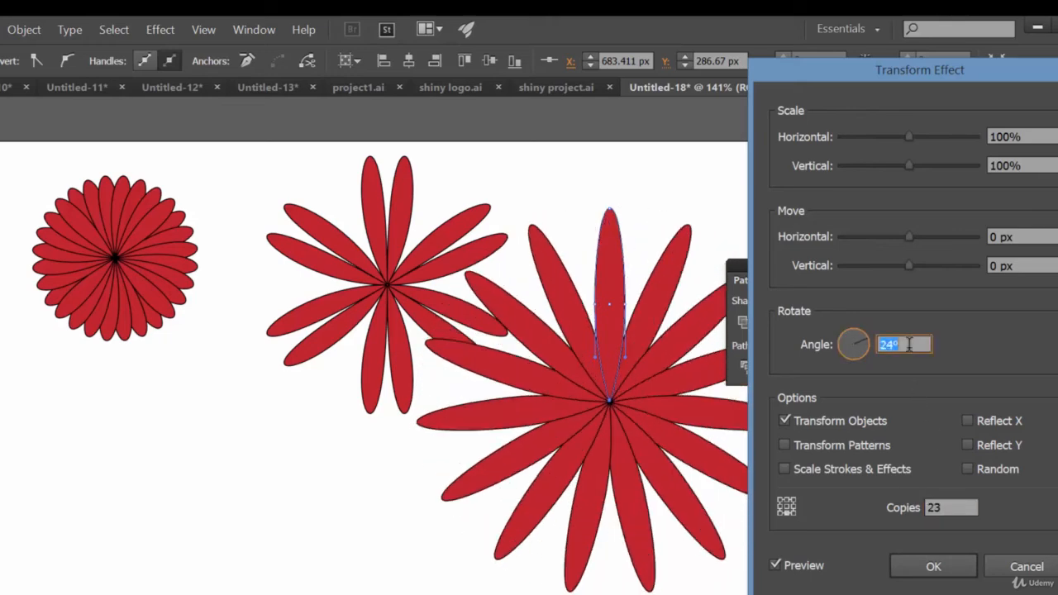
key(Up)
key(Up)
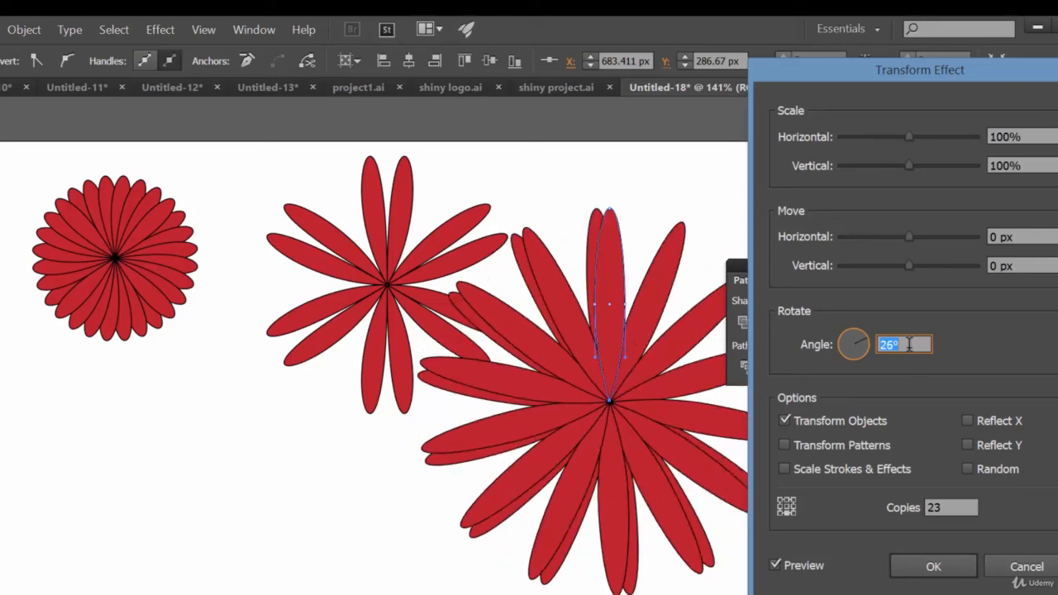
key(Up)
key(Up)
key(Up)
key(Up)
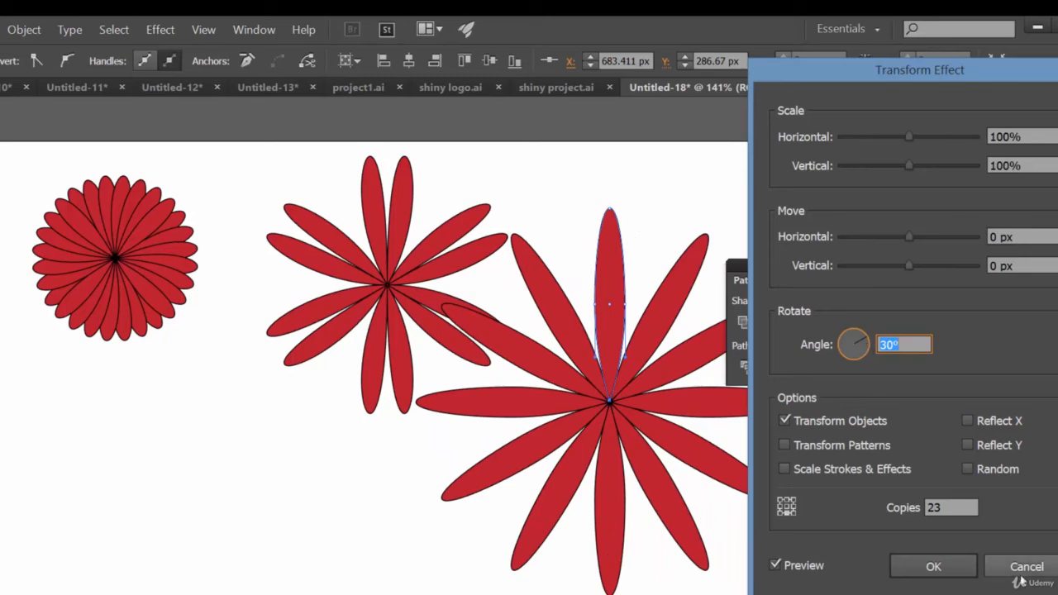
click(909, 570)
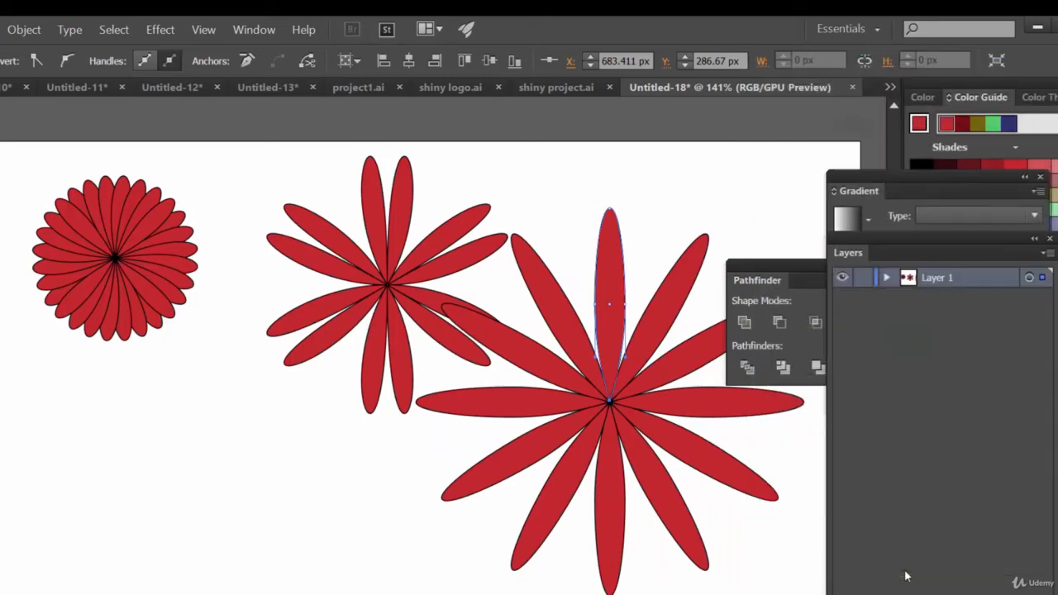